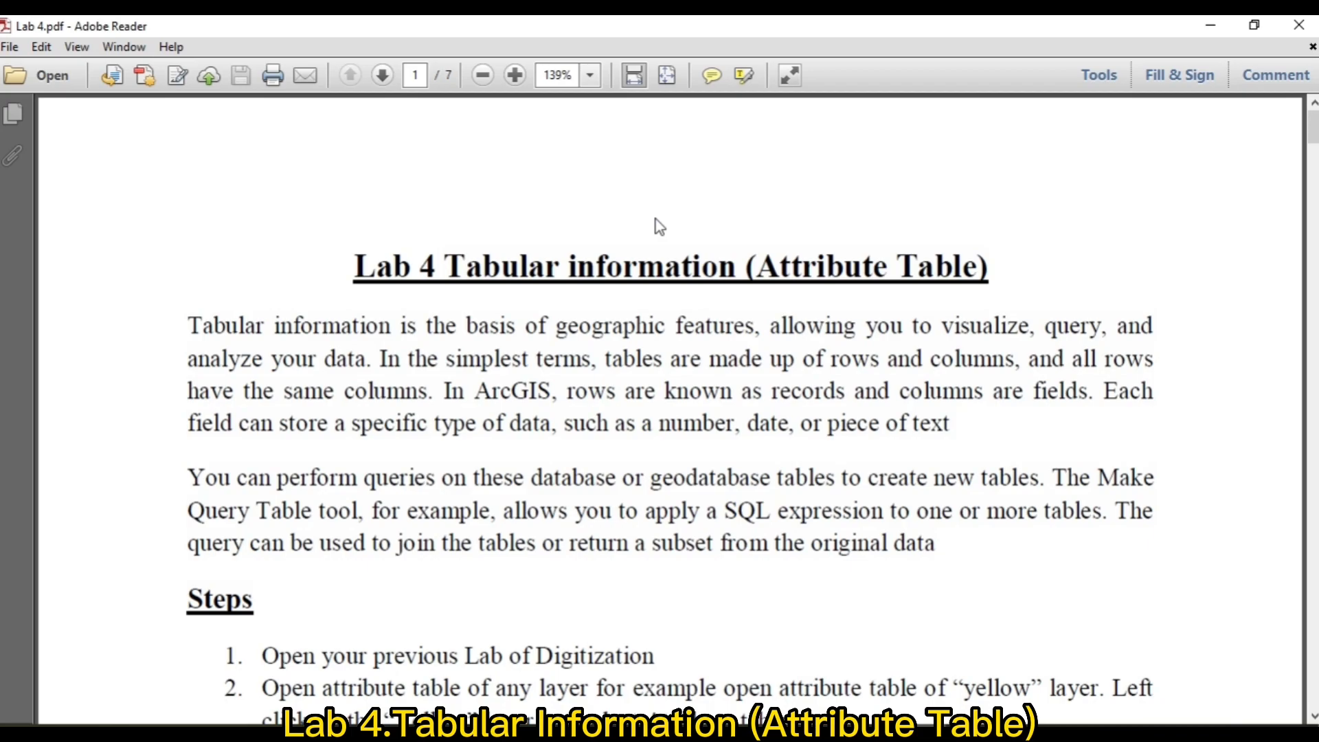
Switch to ArcMap and view the symbol settings of the geo6 layer, keeping them as they are
key(alt+Tab)
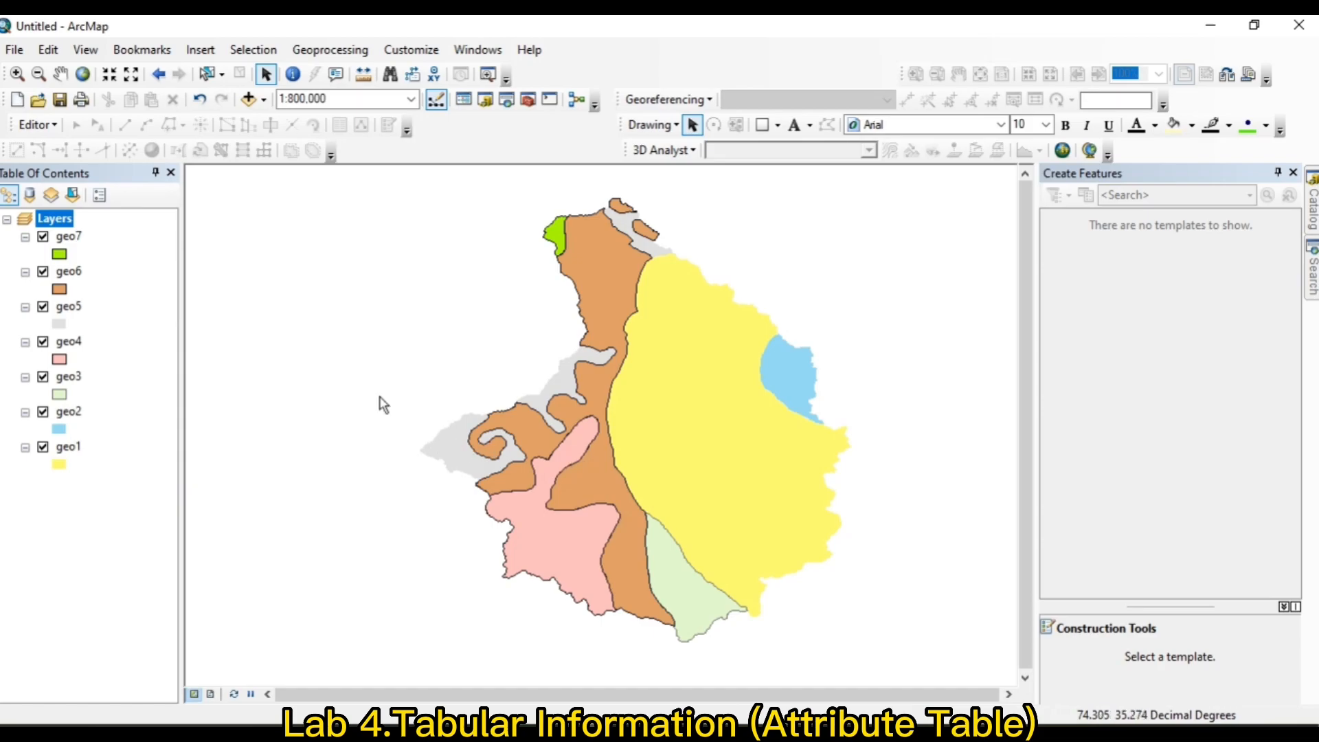
click(60, 290)
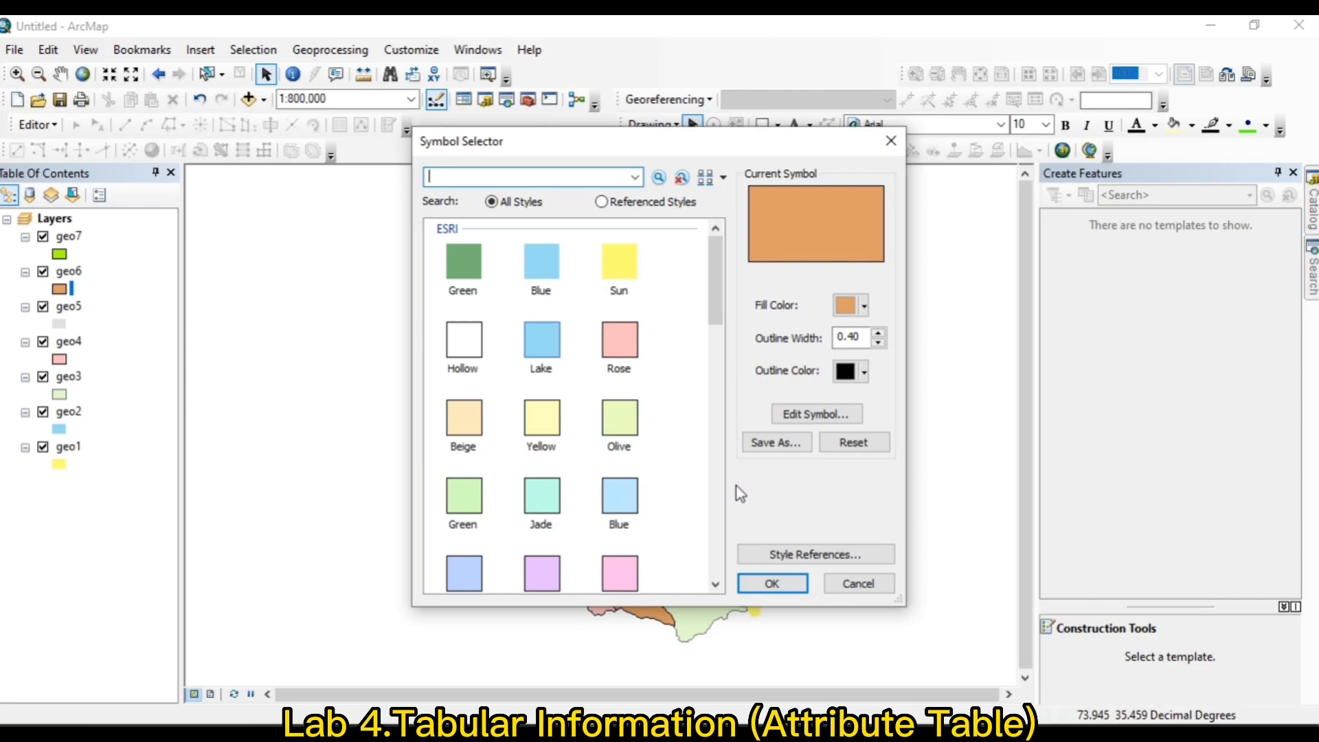
click(766, 582)
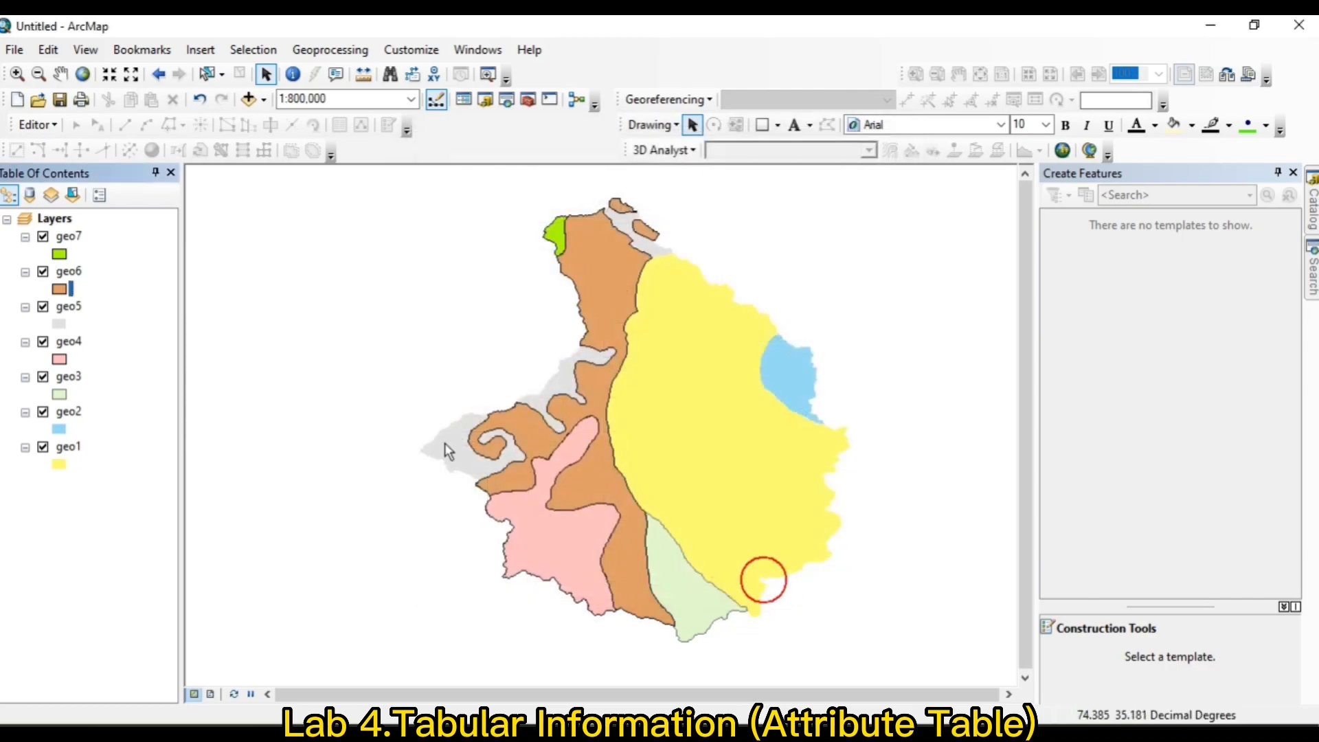
Open the attribute table of the geo6 layer, look over its fields and records, and close it
right_click(75, 276)
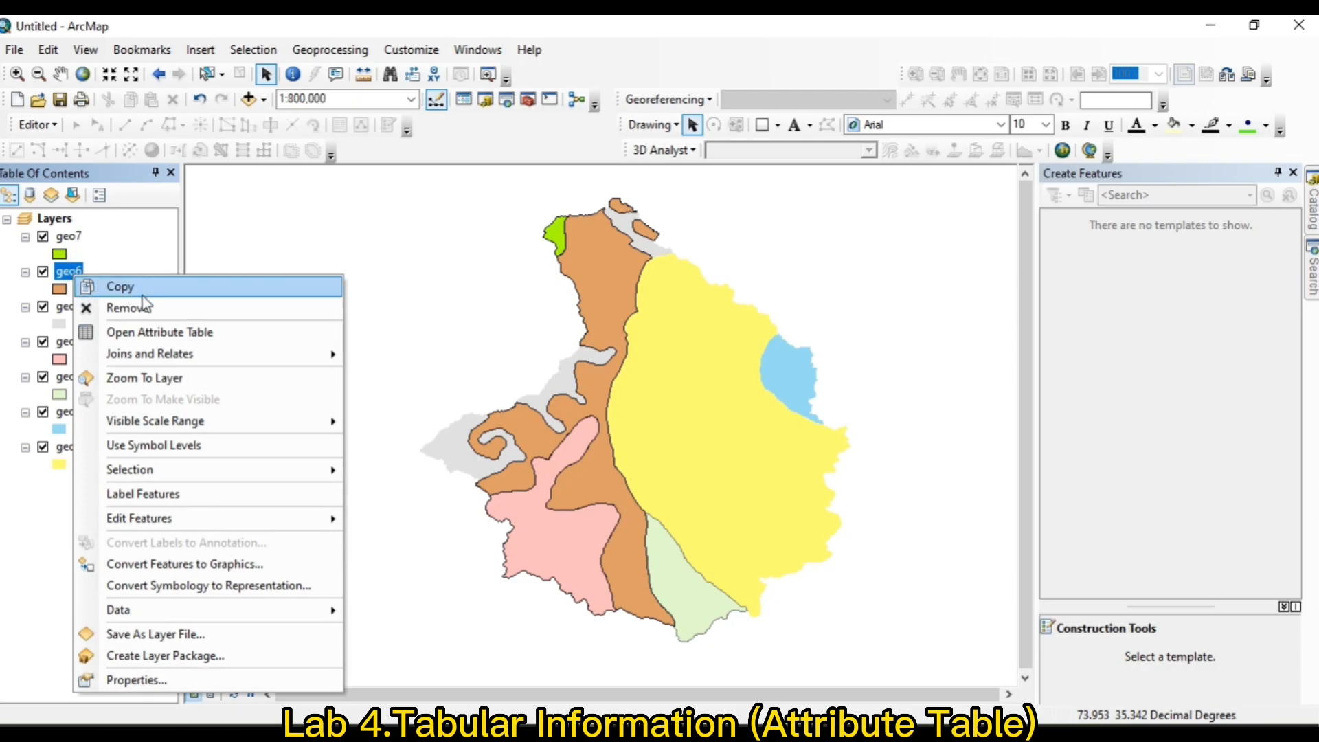
click(153, 334)
drag(426, 268, 441, 166)
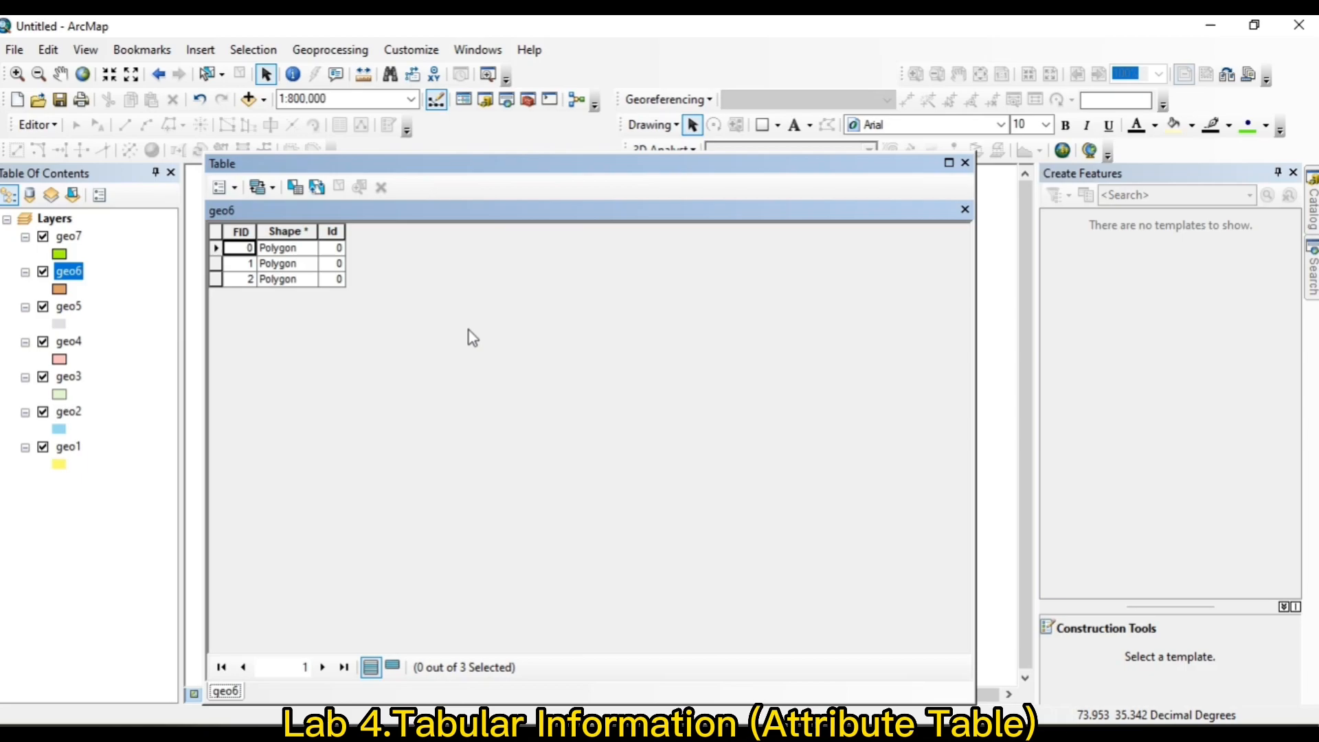
drag(375, 167, 613, 287)
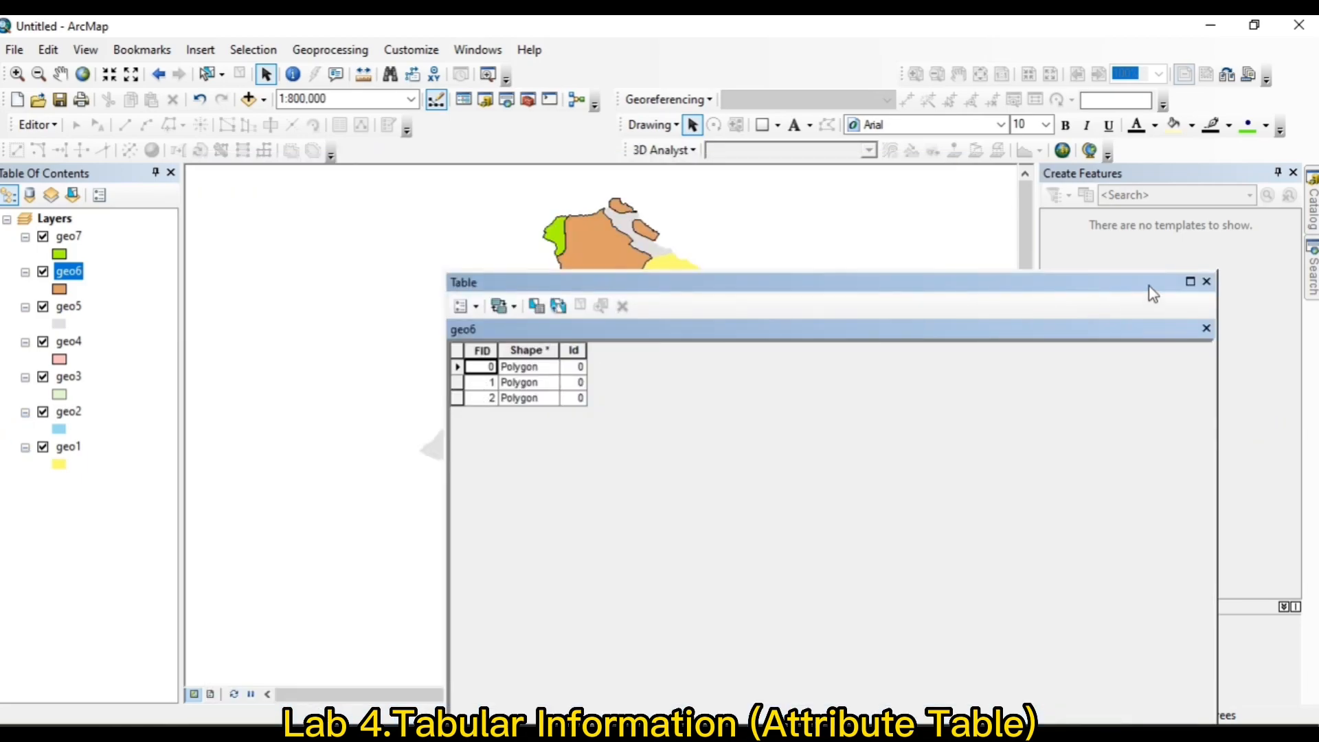
click(1206, 282)
Inspect the attribute tables of the geo5 and geo3 layers one after the other, closing each
right_click(69, 307)
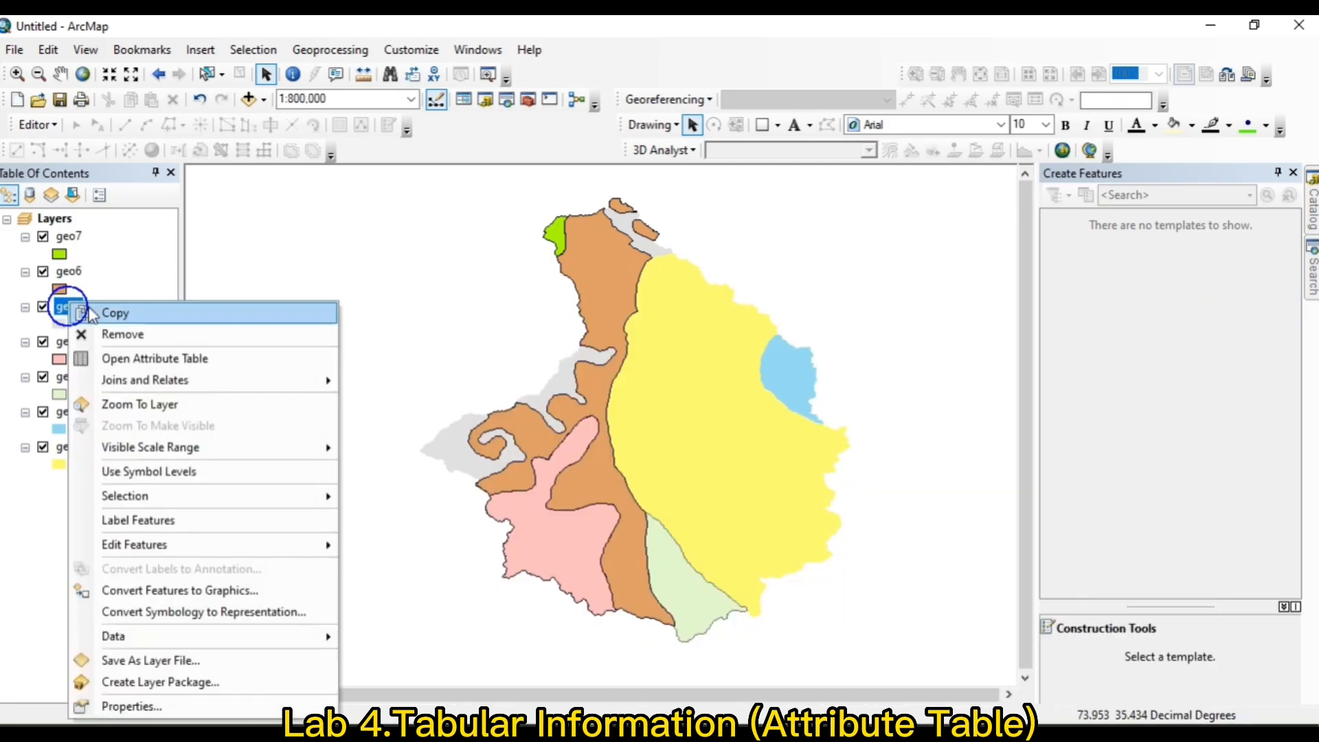
click(165, 358)
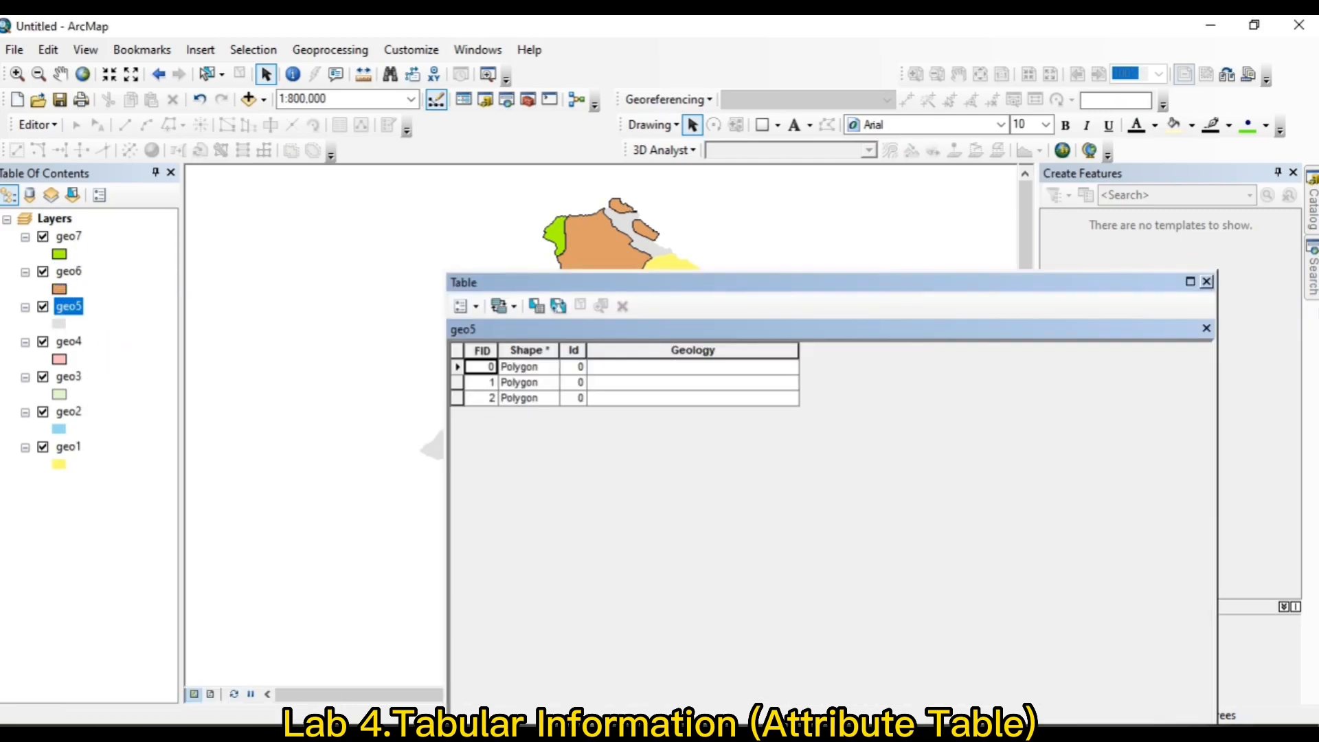
click(1206, 281)
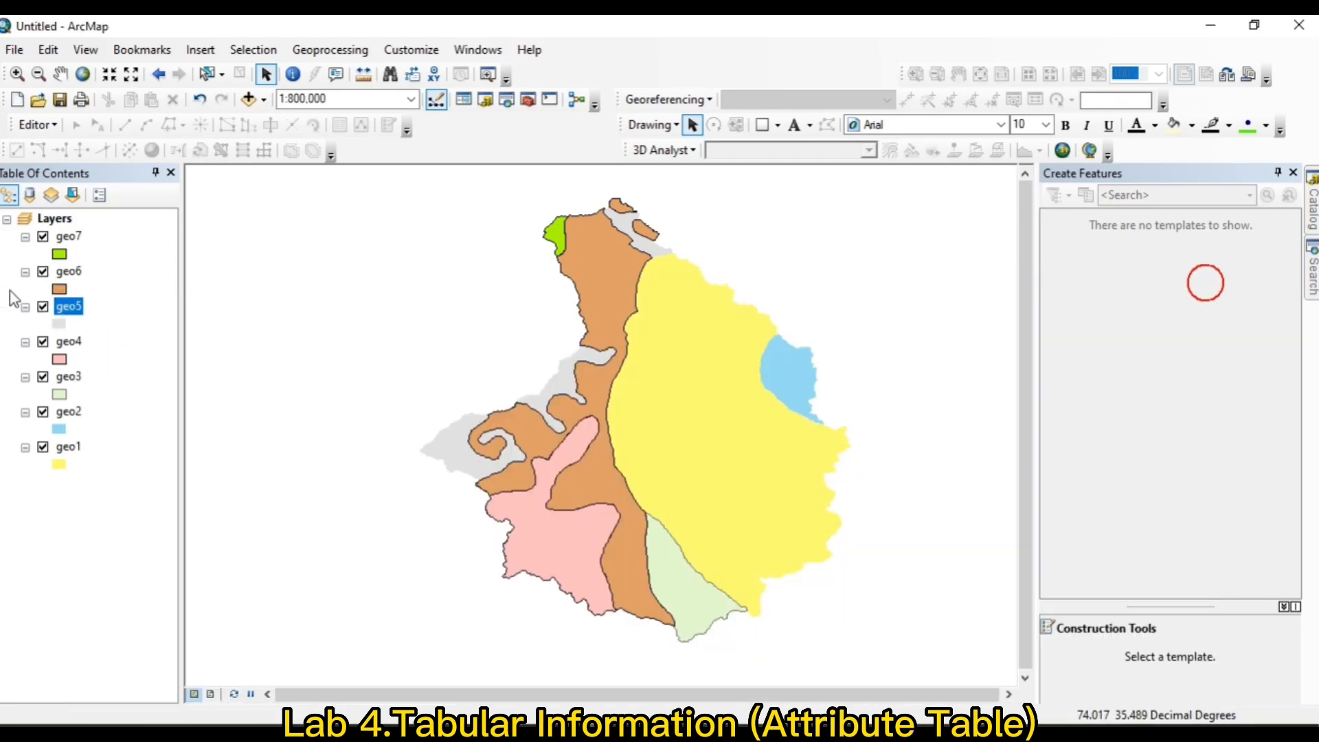
right_click(79, 374)
click(170, 74)
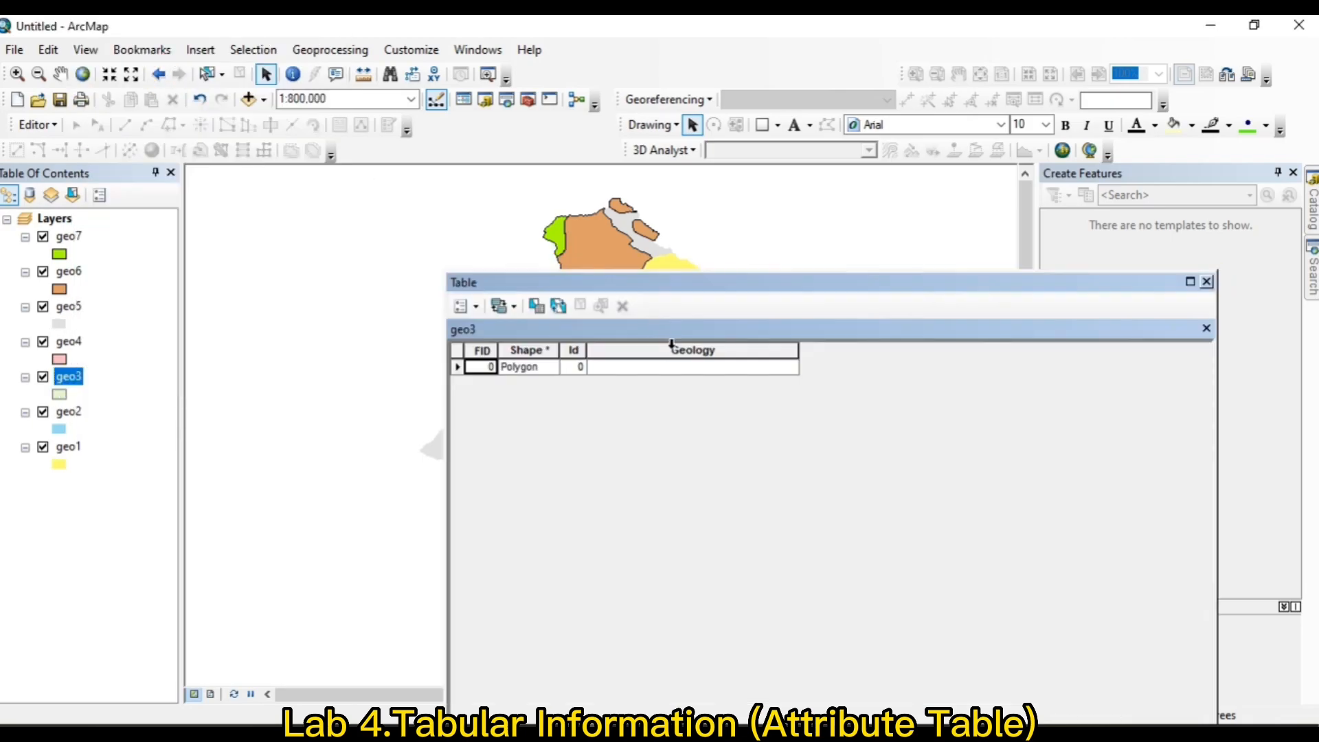
click(1207, 283)
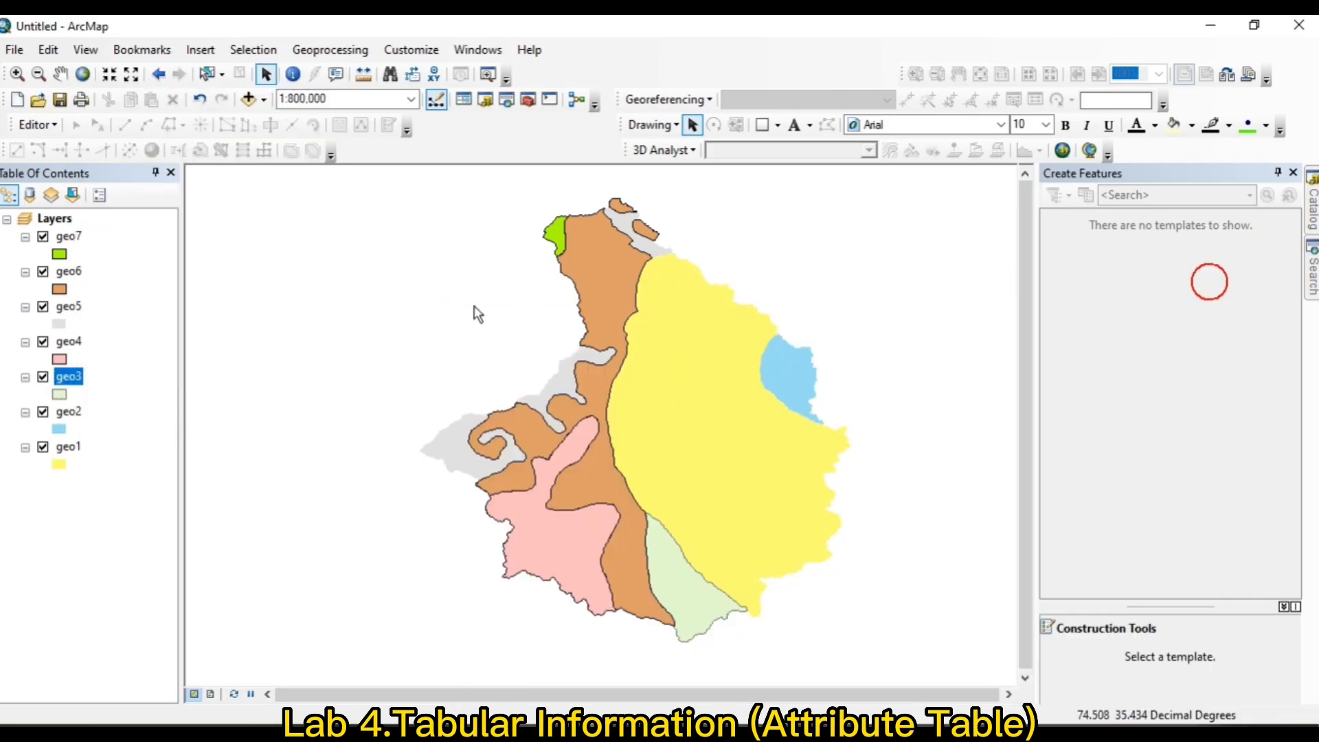
Reopen the geo6 attribute table beside the map and select records 0, 1 and 2 in turn to locate their polygons
right_click(81, 276)
click(137, 334)
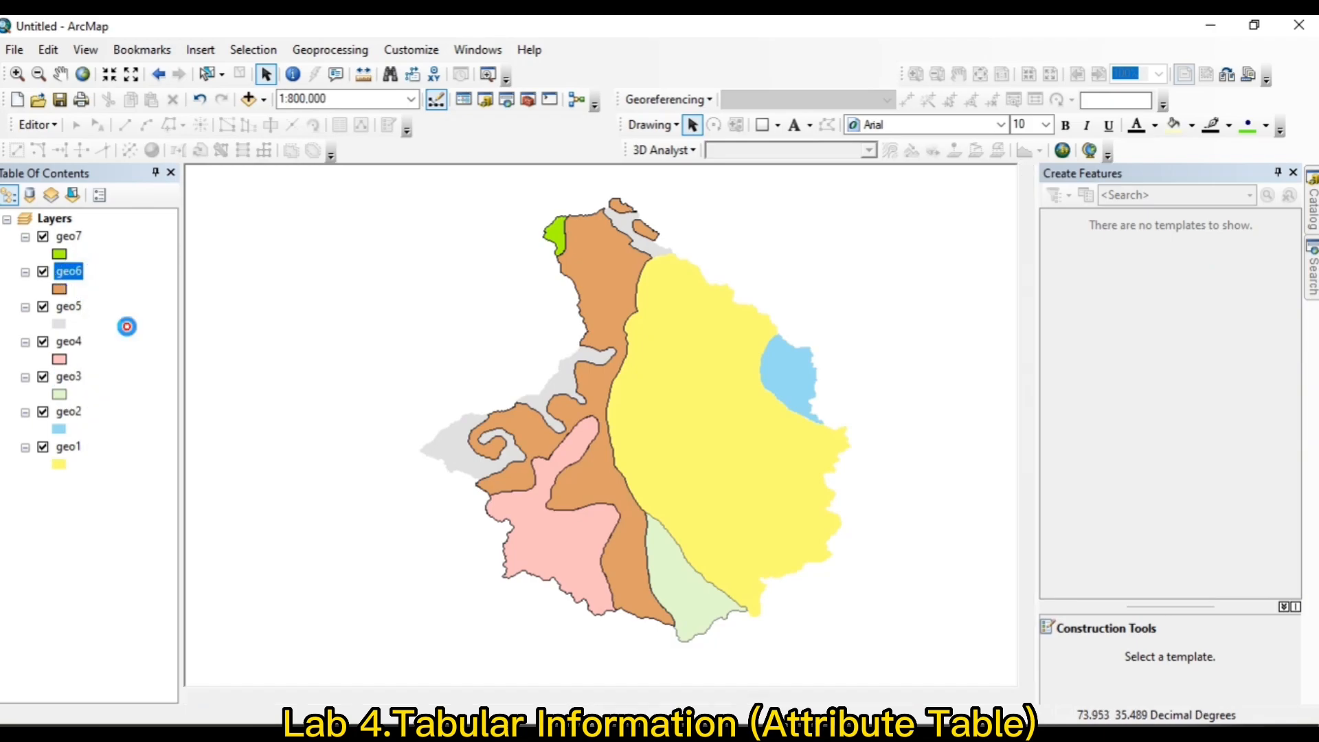
drag(556, 286, 942, 241)
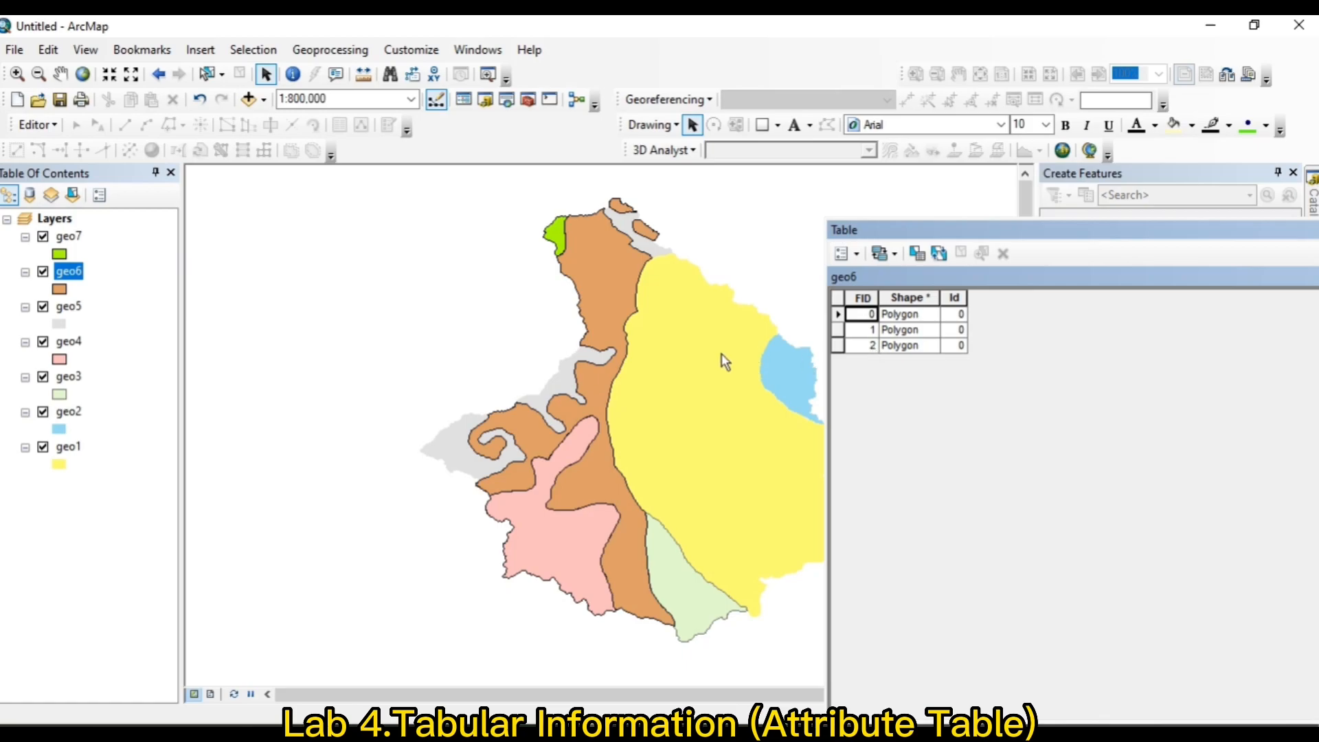
click(839, 315)
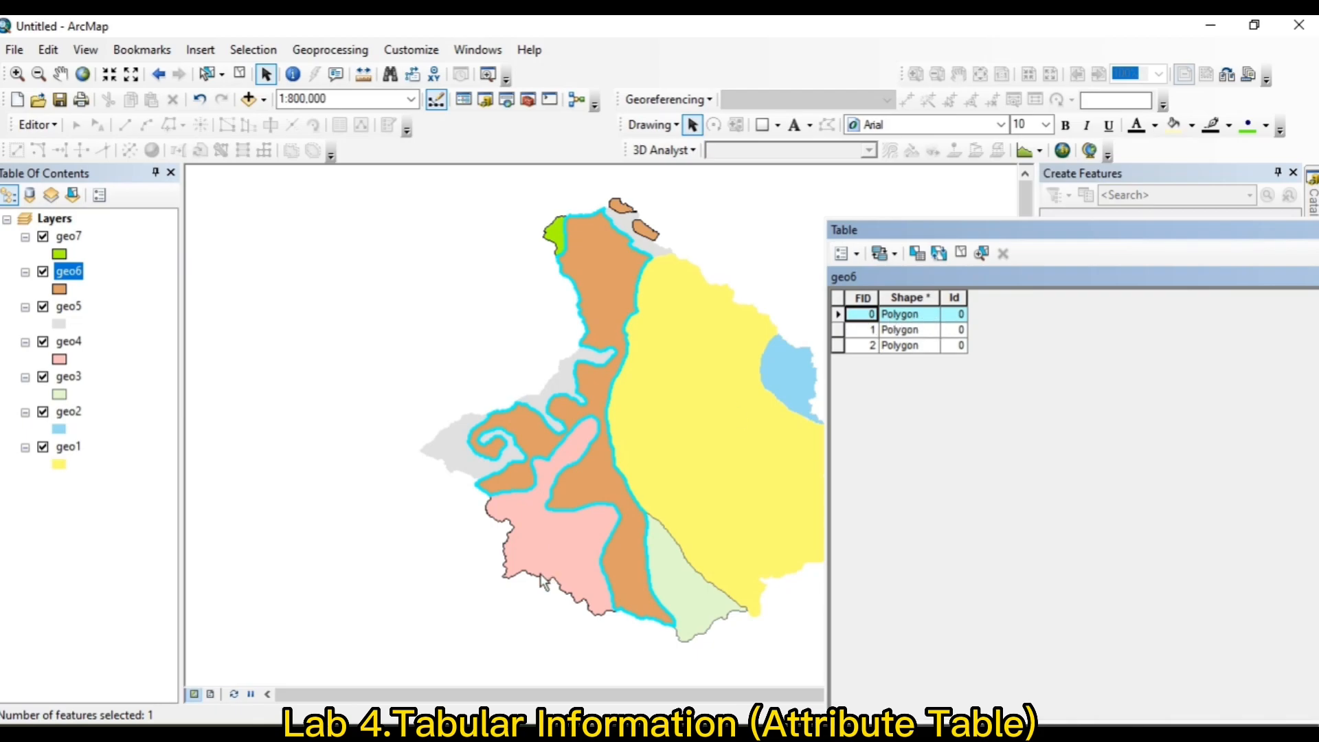
click(838, 331)
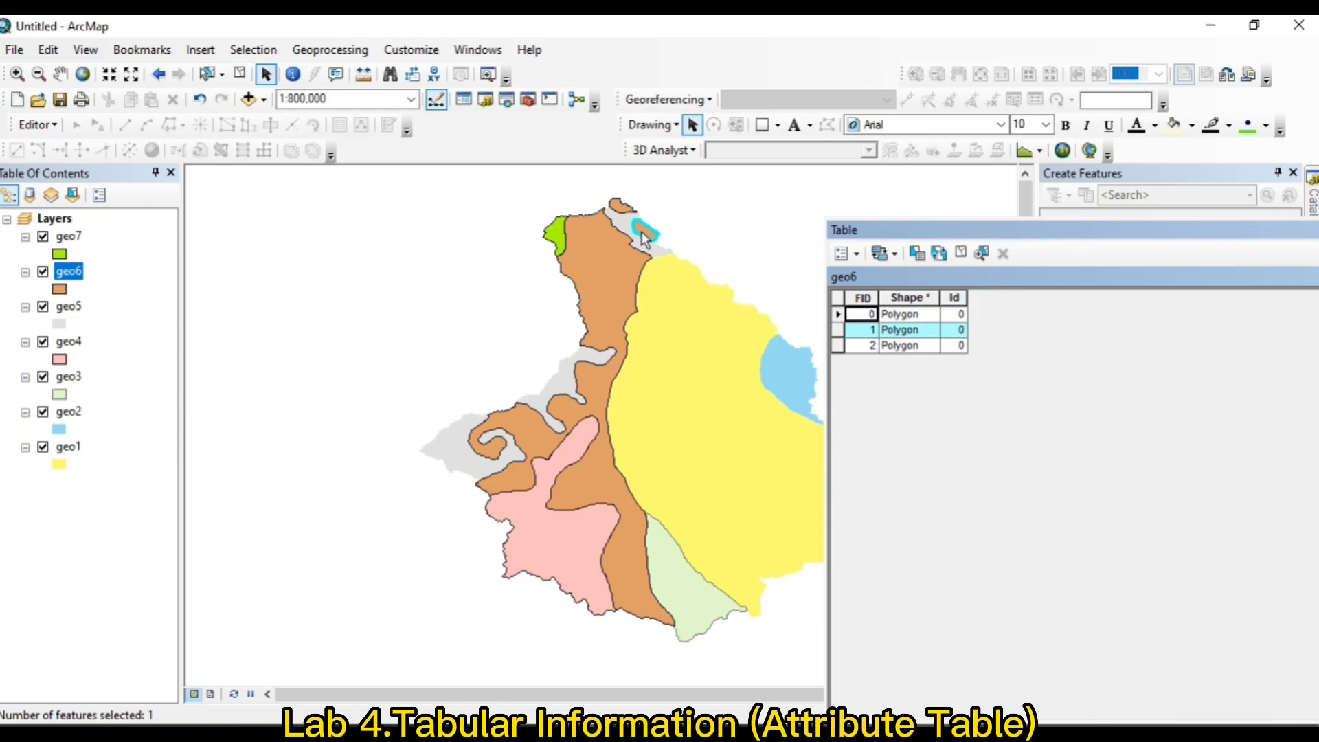
click(837, 346)
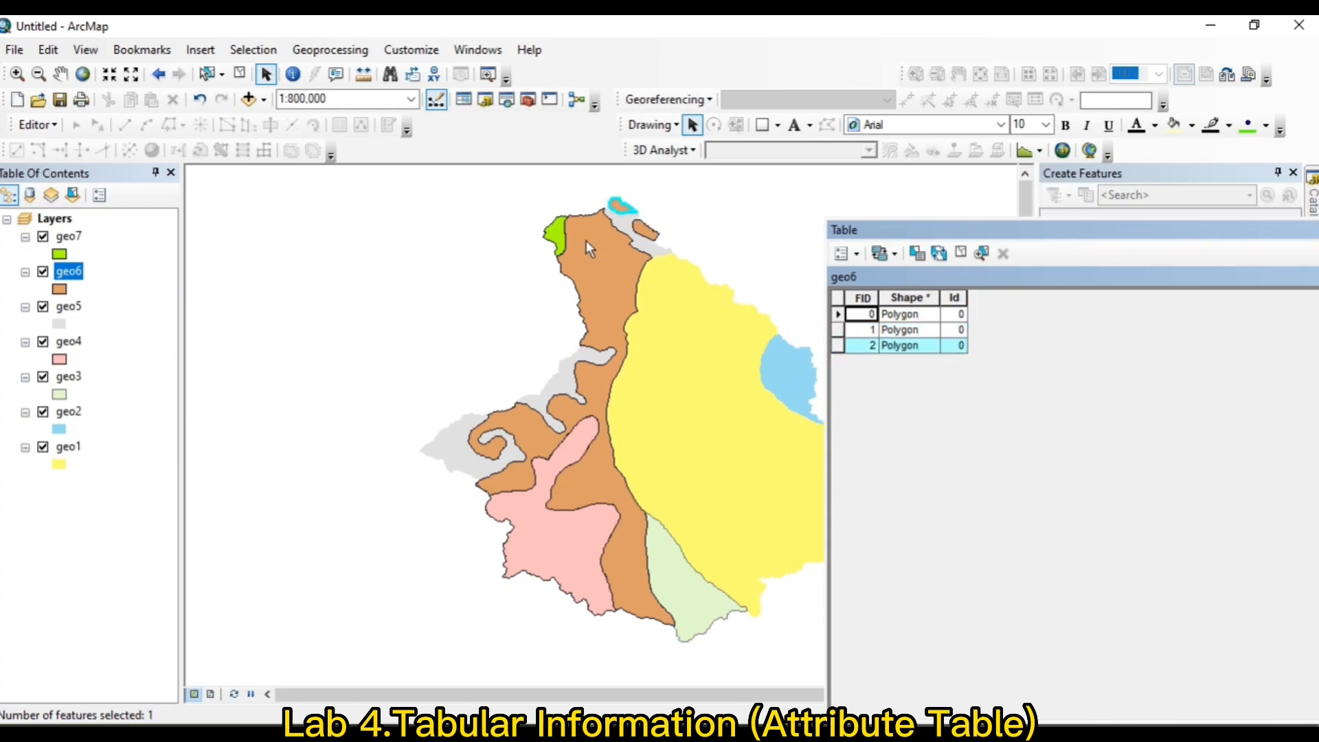
Add a Text field named Geology with a length of 100 to the geo6 attribute table
drag(981, 229, 349, 107)
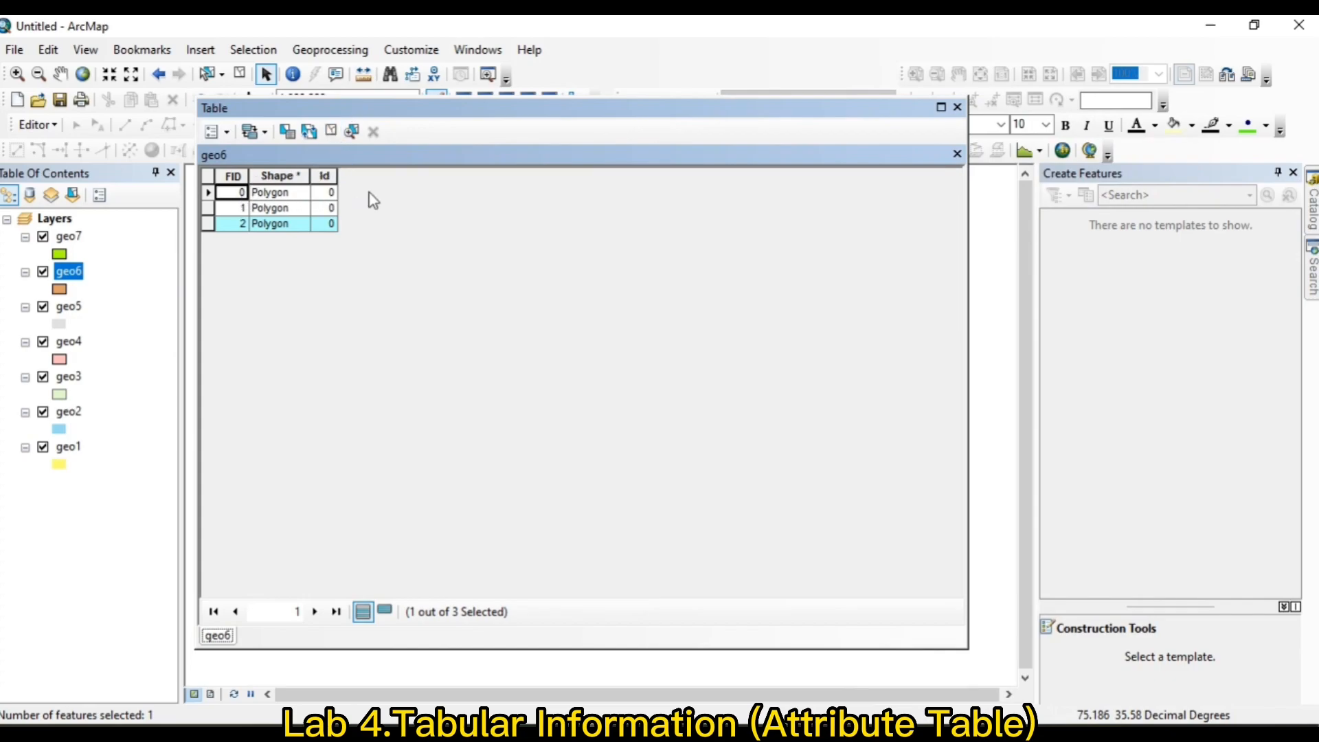
click(227, 132)
click(454, 112)
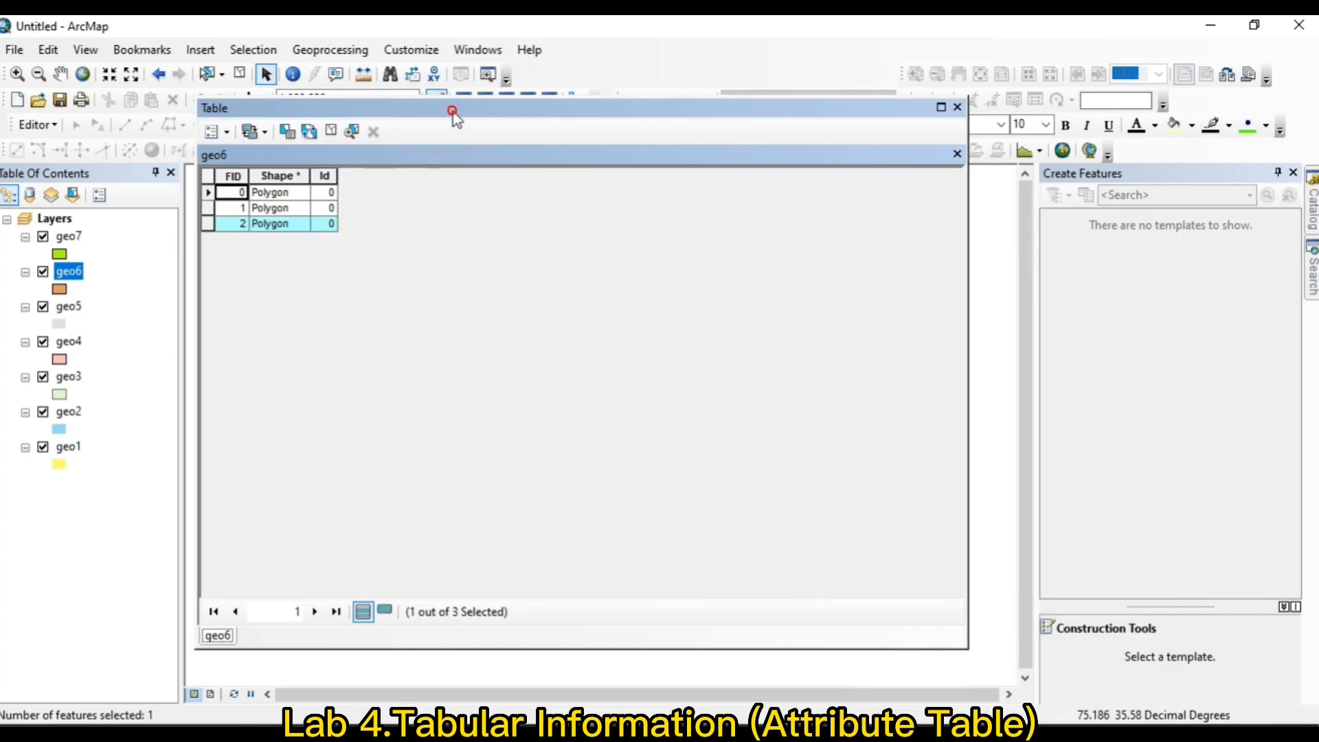
click(227, 132)
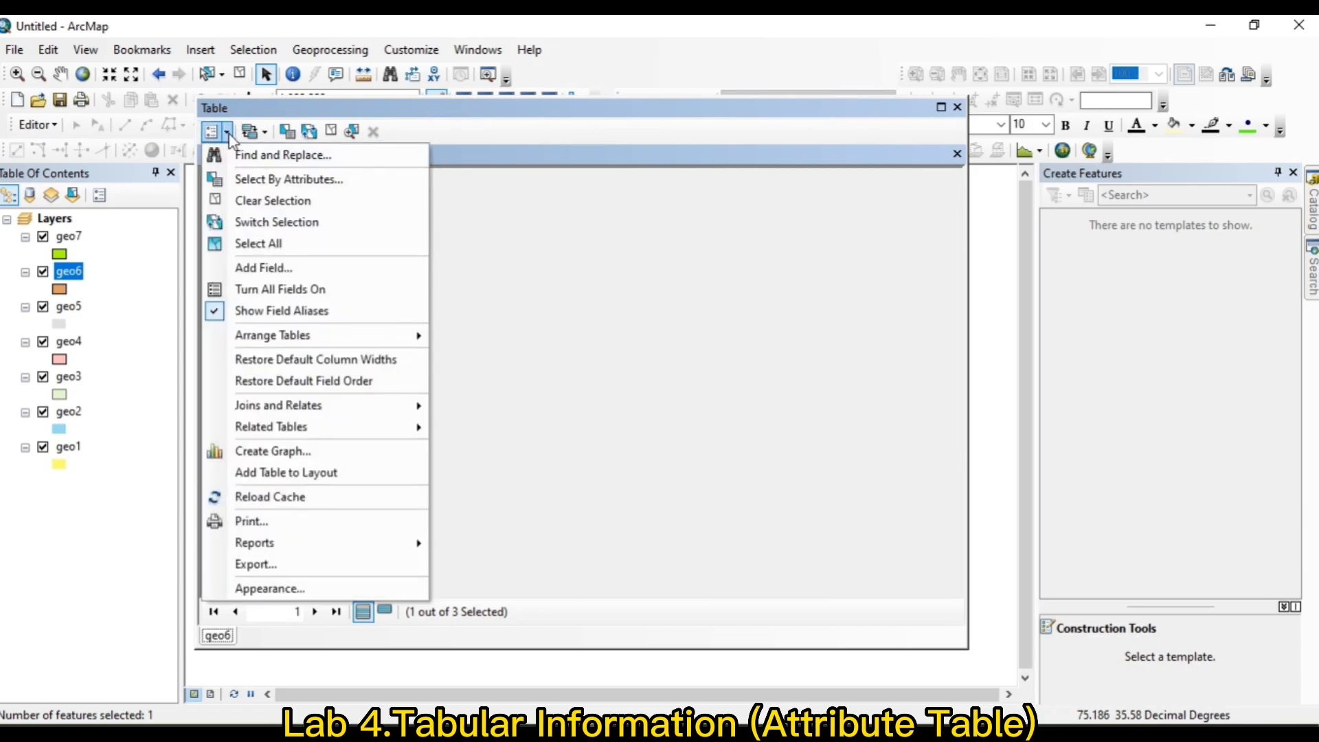
click(263, 269)
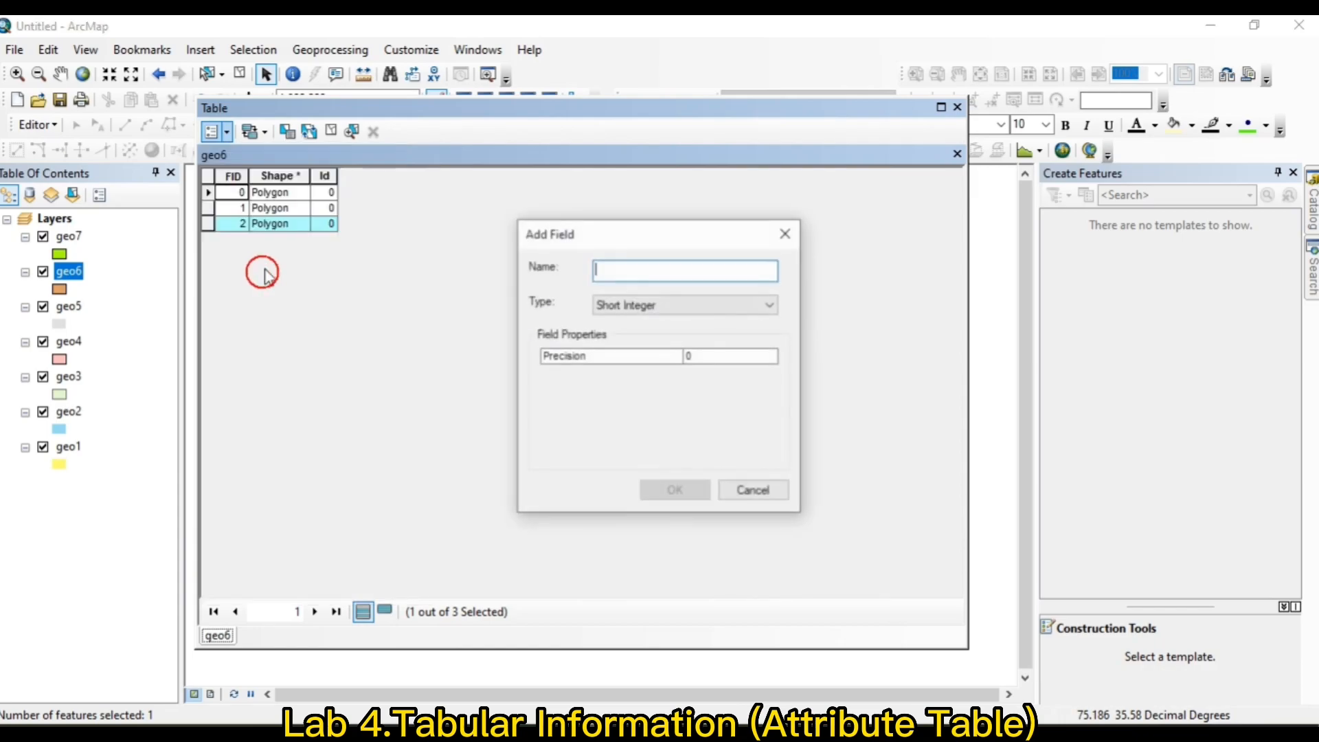
text(Geology)
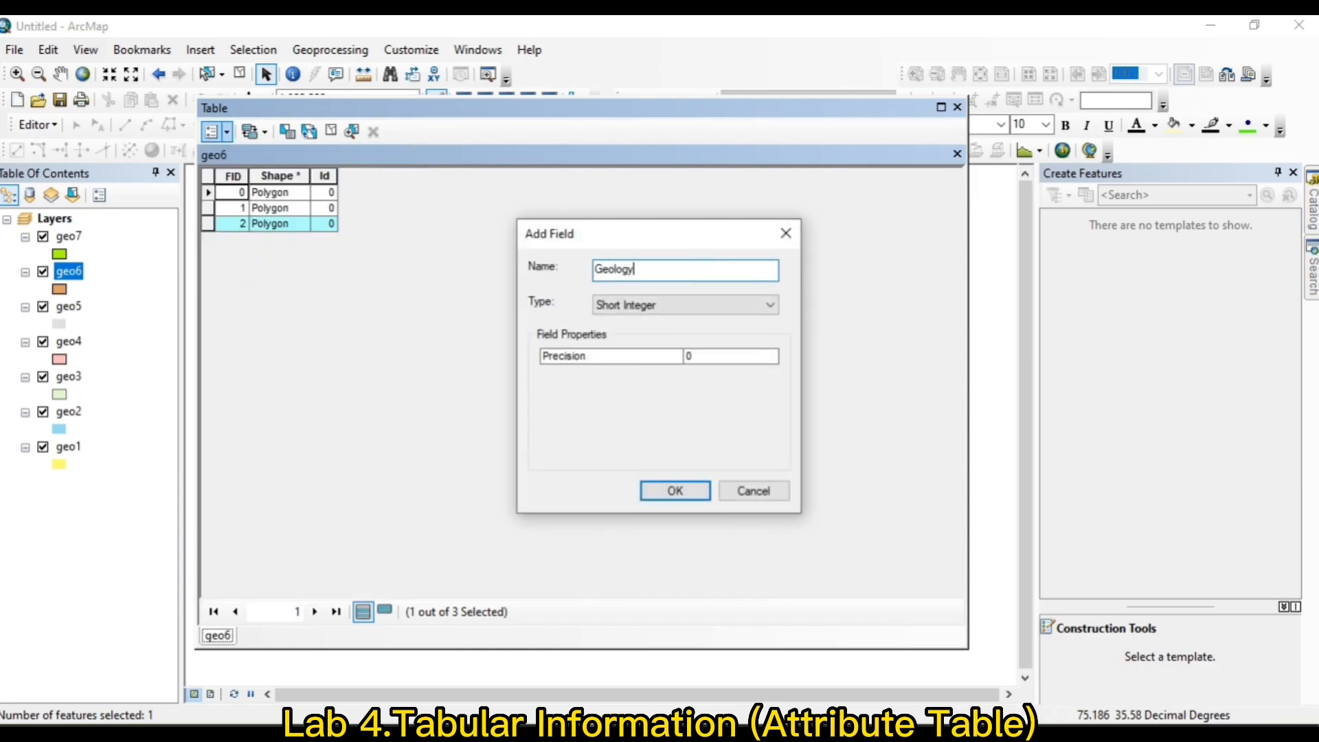
click(702, 307)
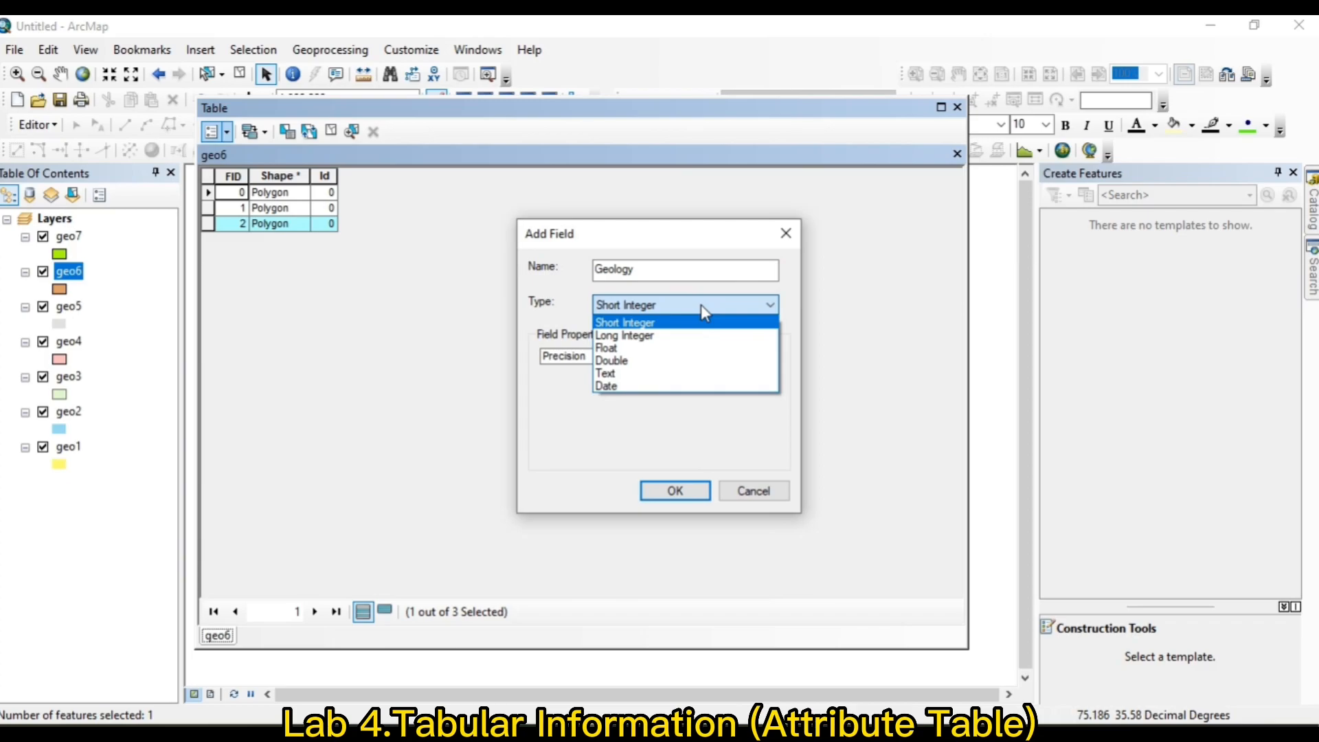
click(617, 377)
click(727, 356)
click(727, 357)
double_click(728, 358)
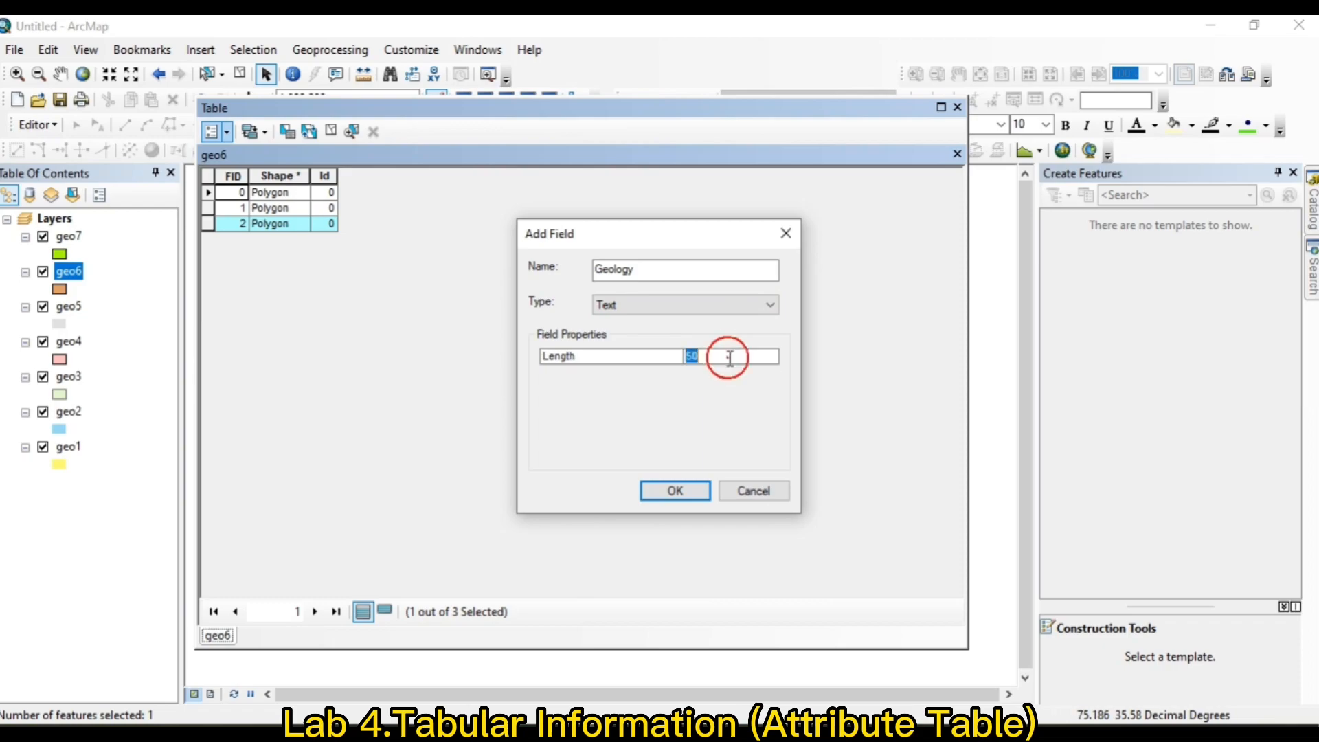
text(100)
click(703, 486)
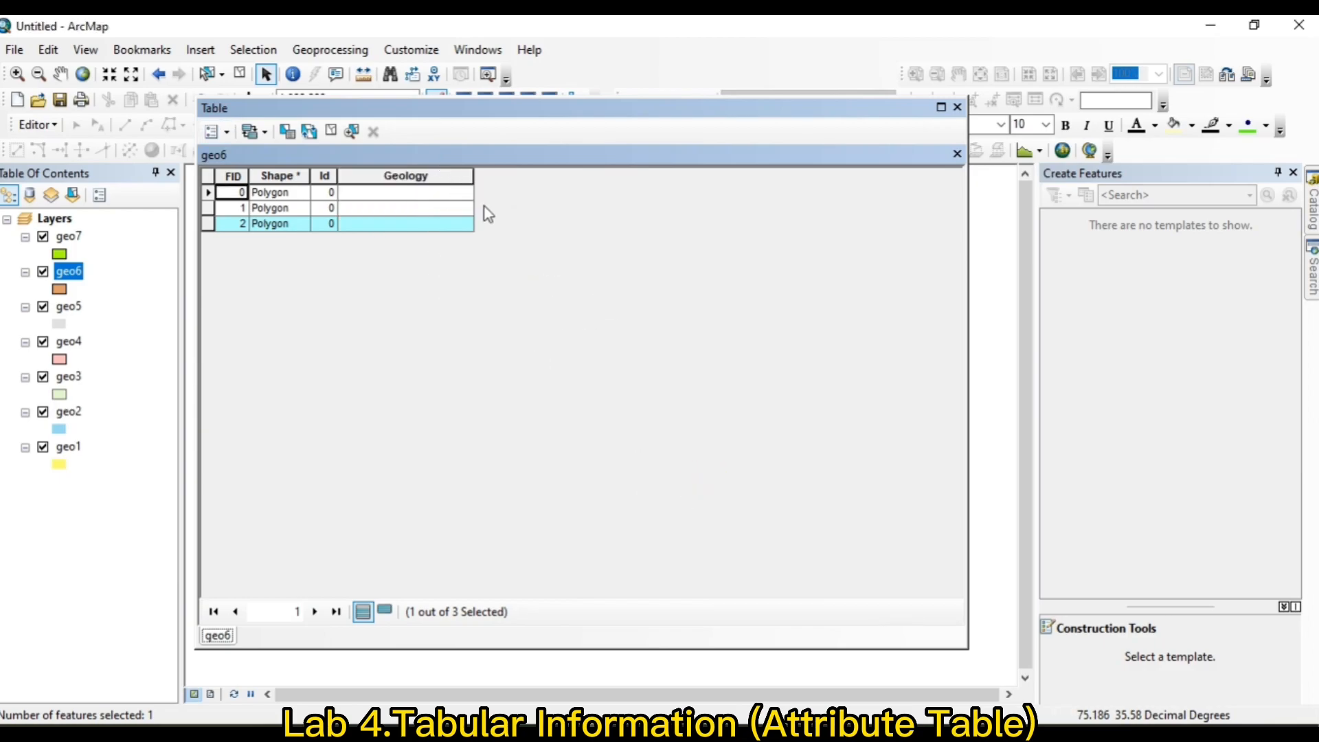
Add a Long Integer field named Area with precision 4 to the geo6 table, and close the table
click(227, 133)
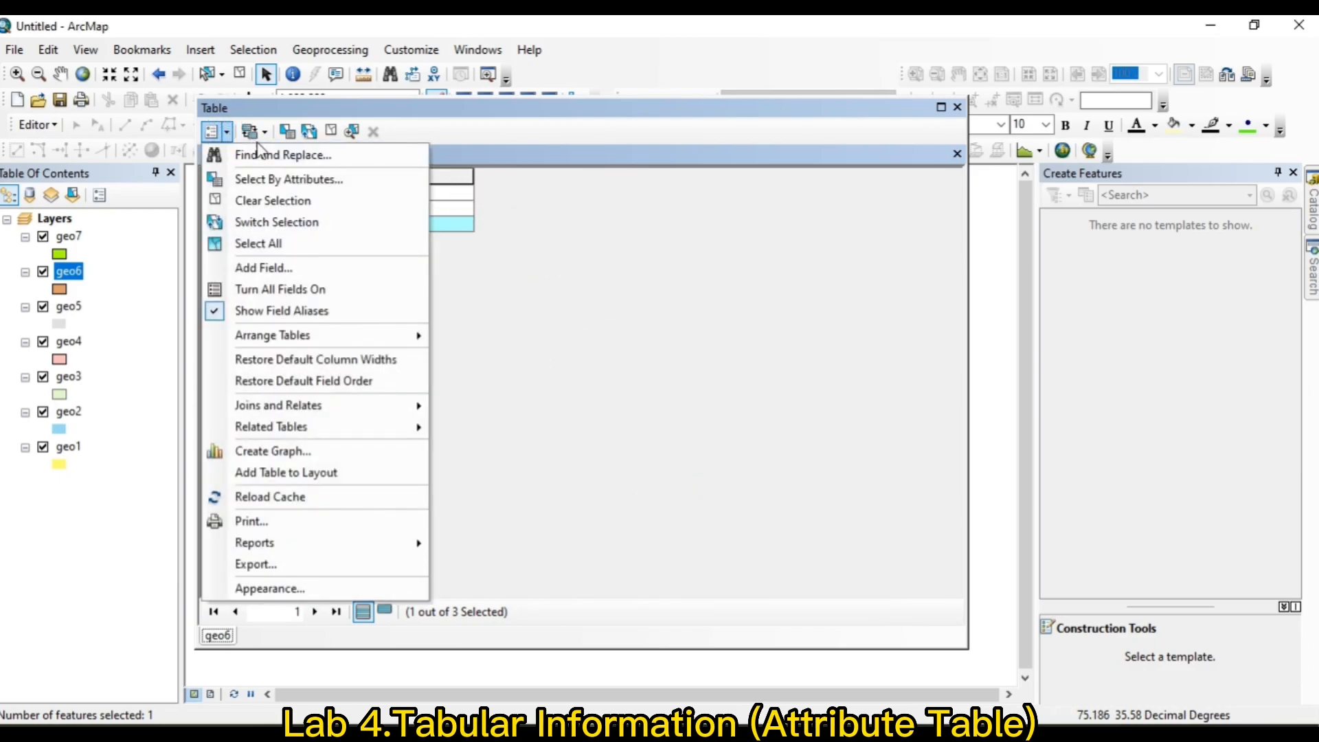
click(309, 267)
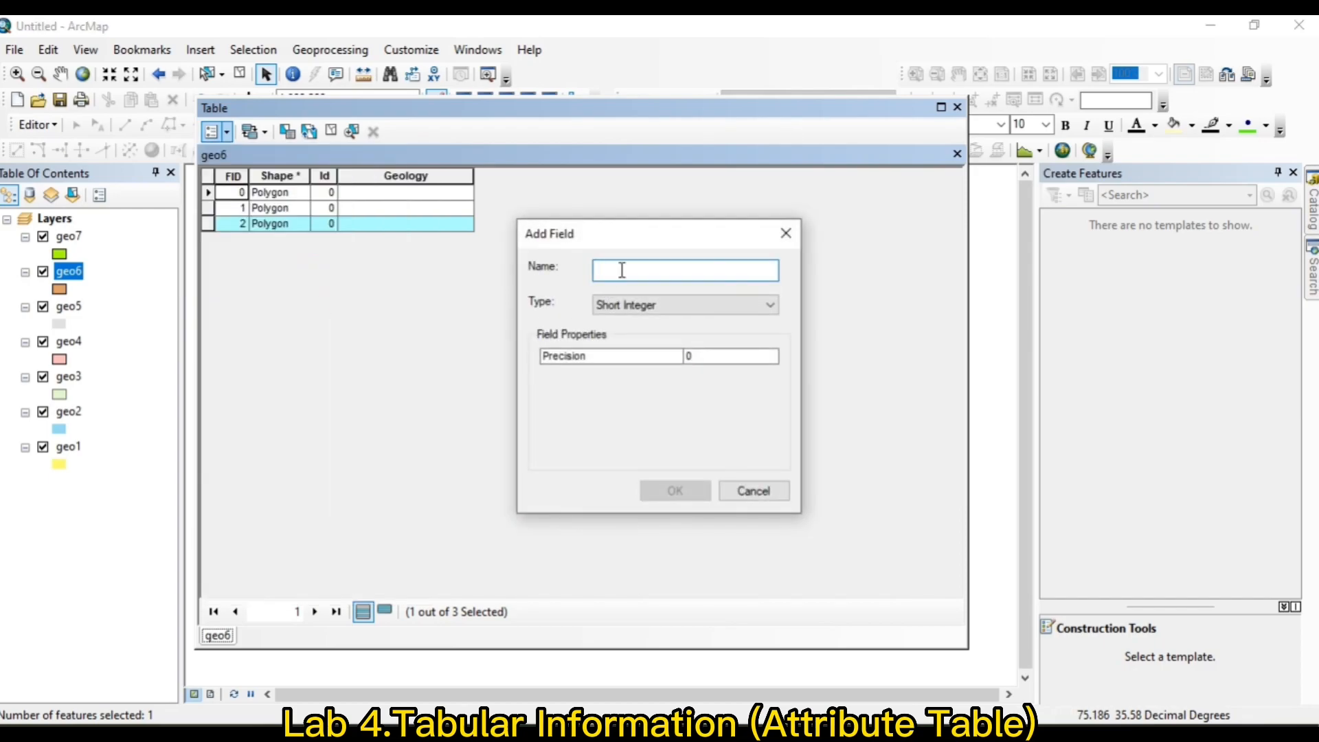
text(Area)
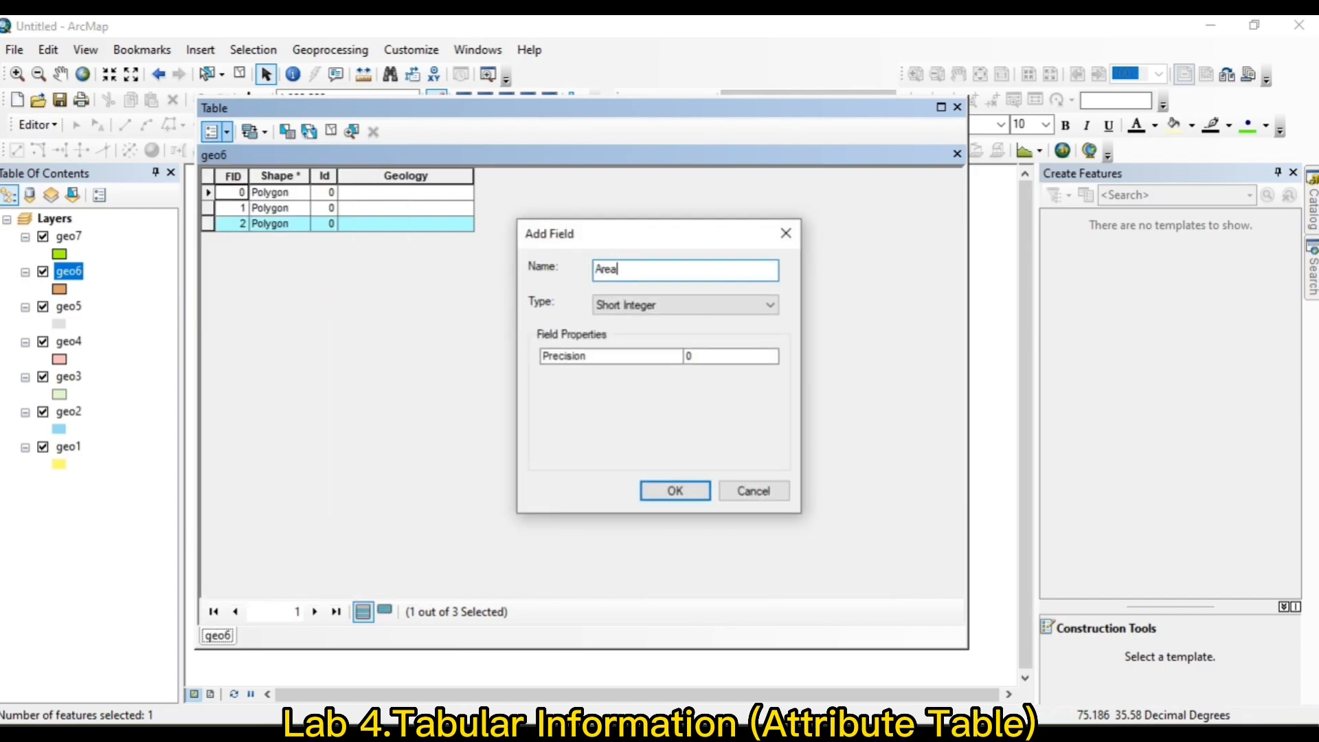
click(762, 307)
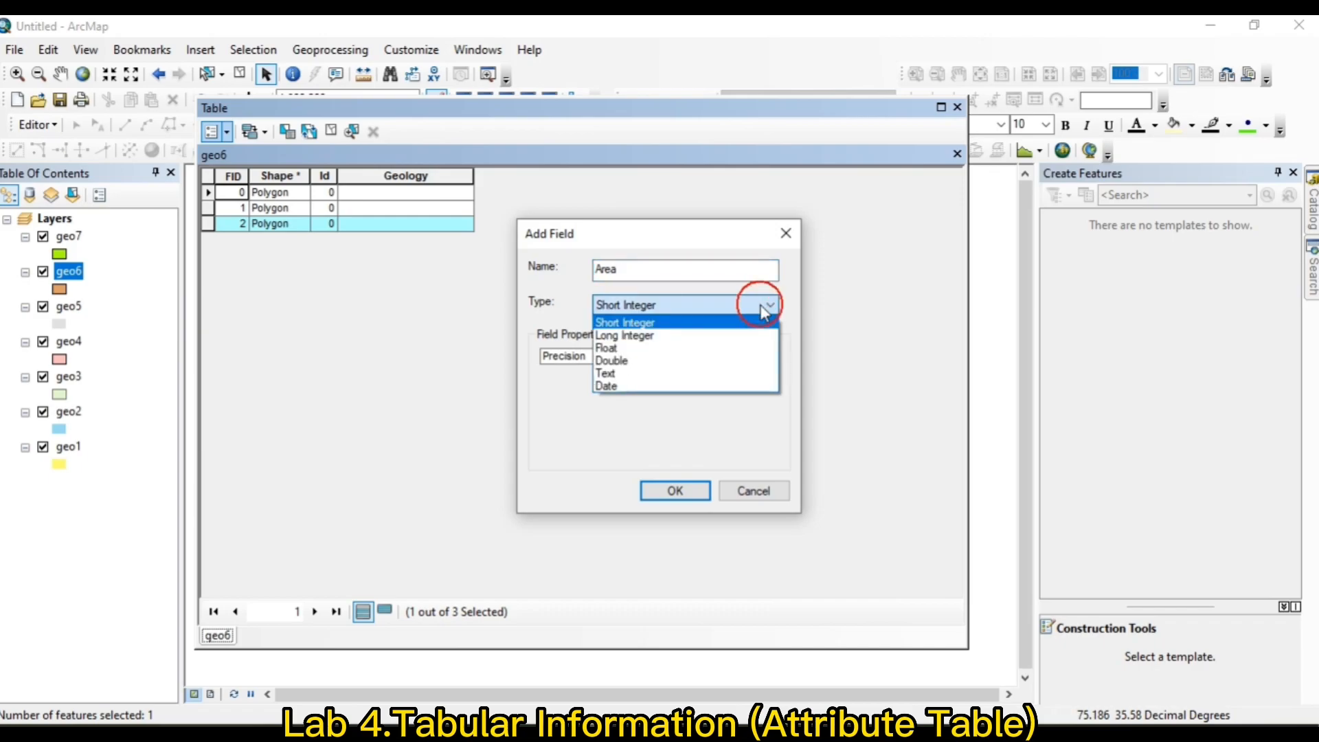
click(665, 335)
click(704, 361)
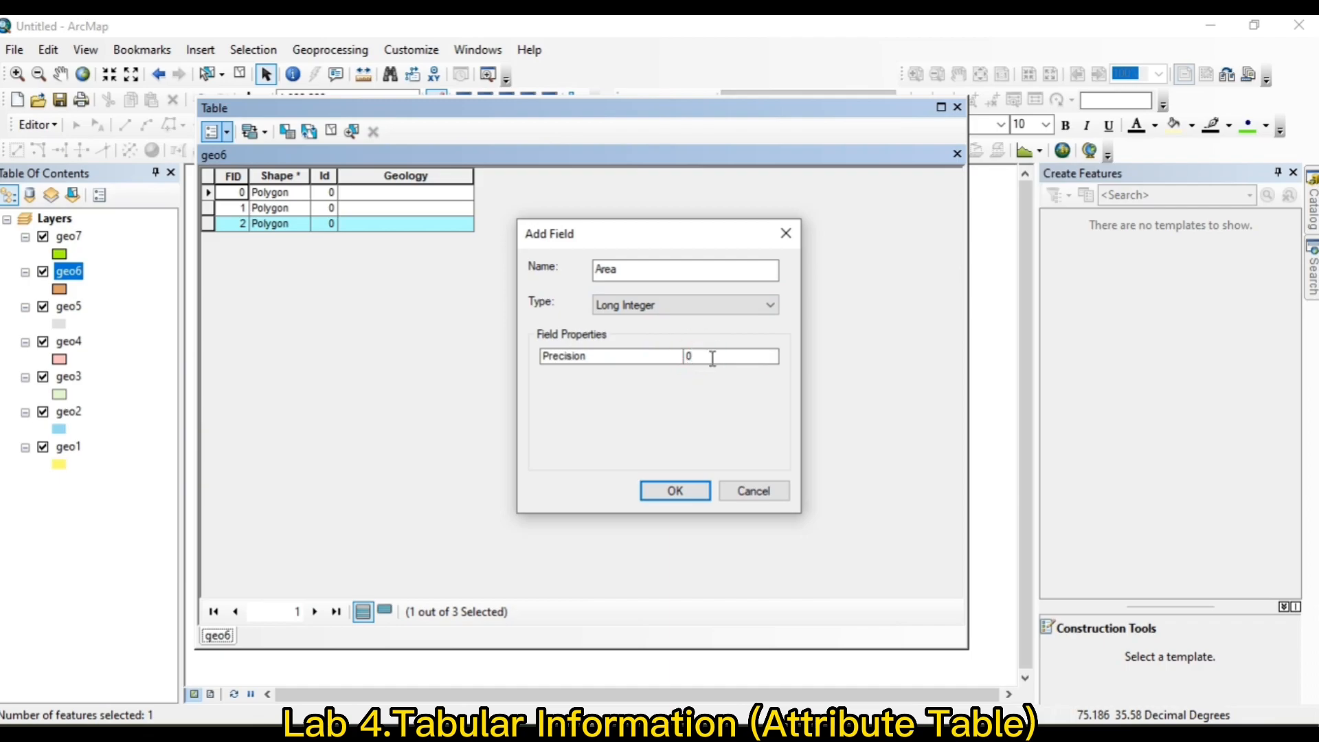
key(BackSpace)
text(4)
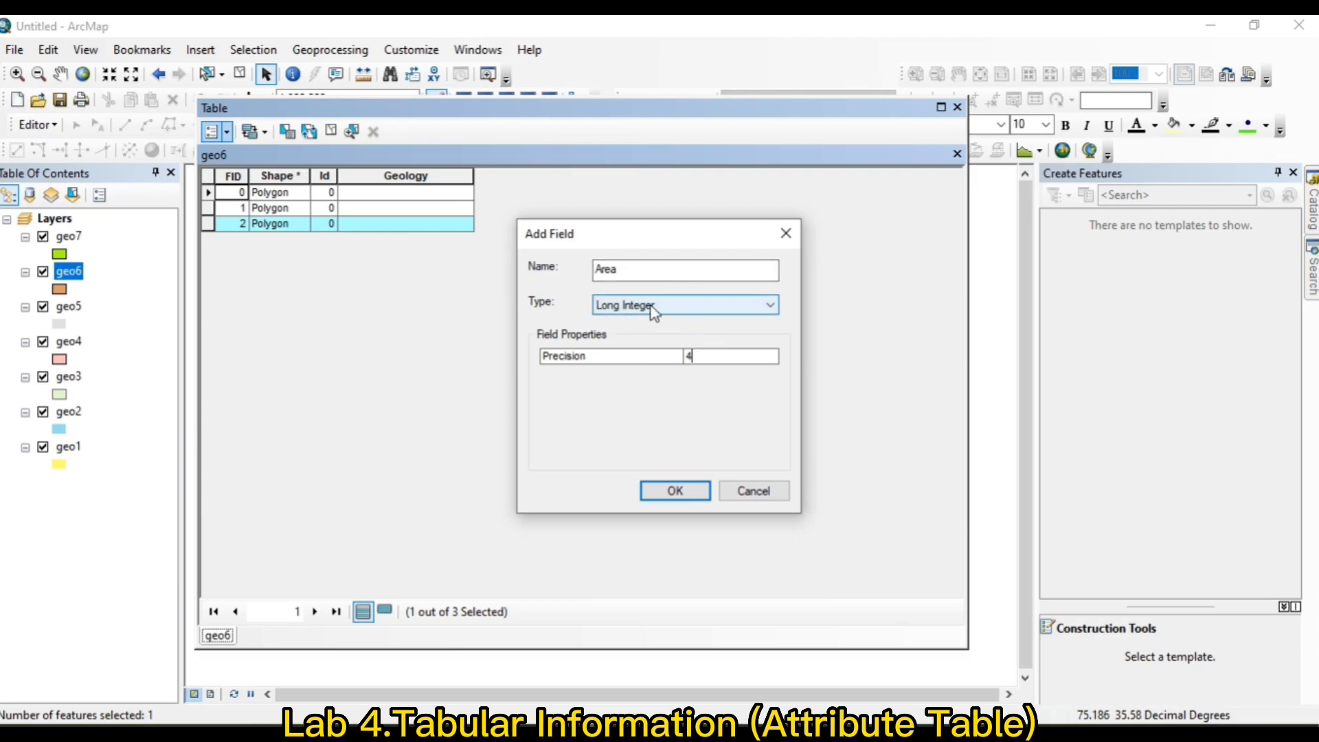
click(700, 489)
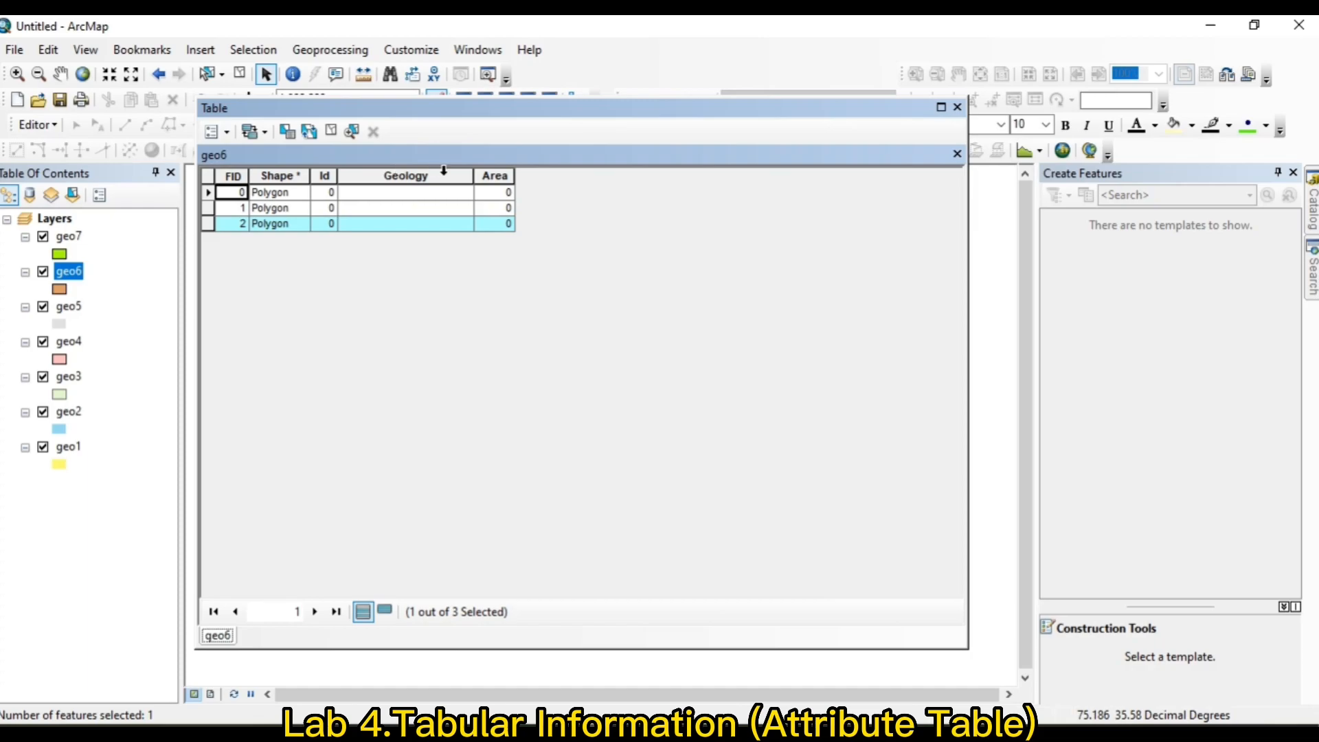
click(958, 108)
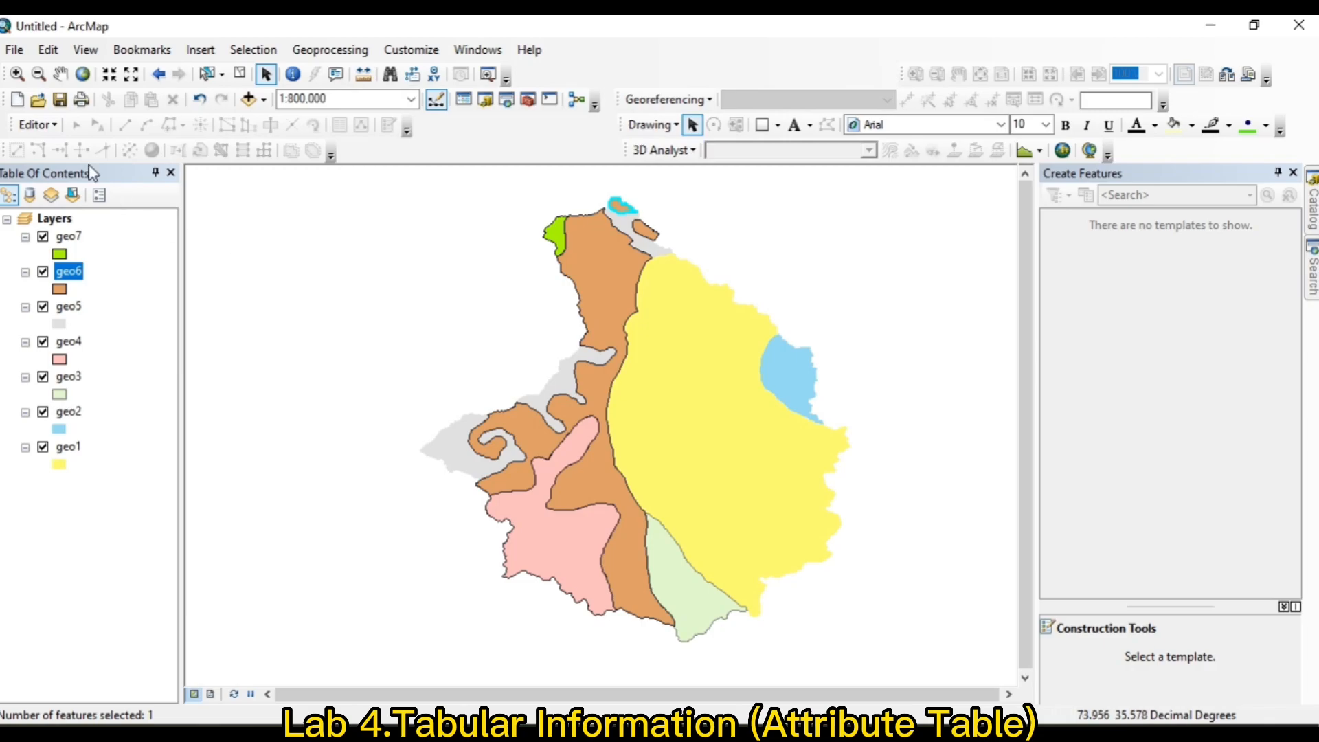
Start an edit session on the geo layers
click(38, 124)
click(59, 144)
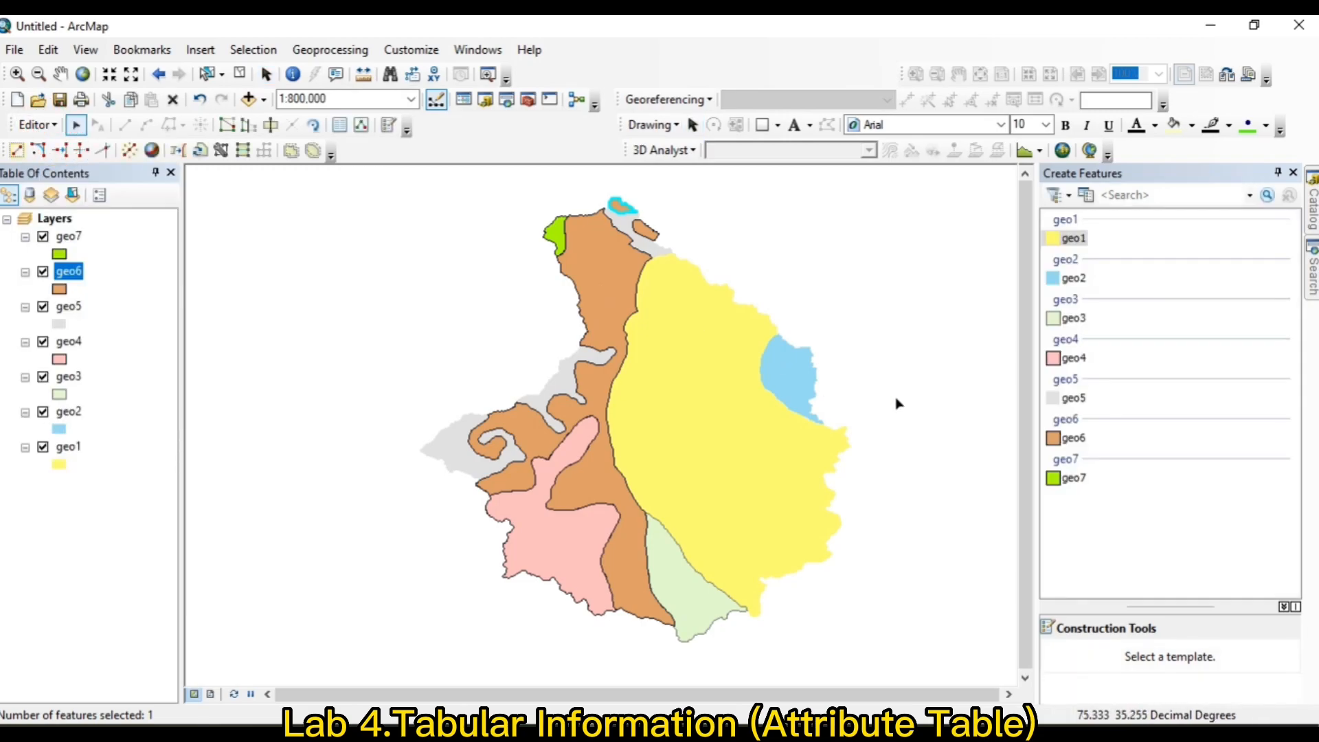
click(23, 124)
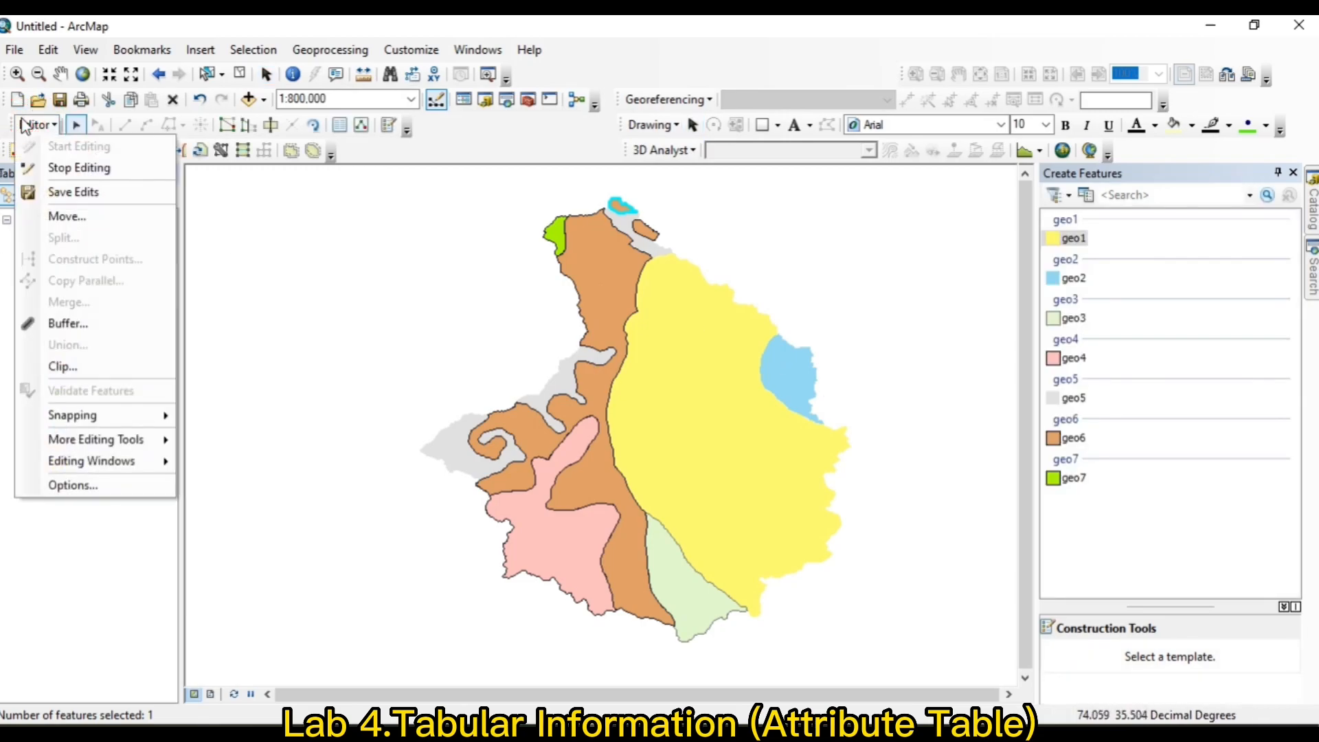
click(206, 23)
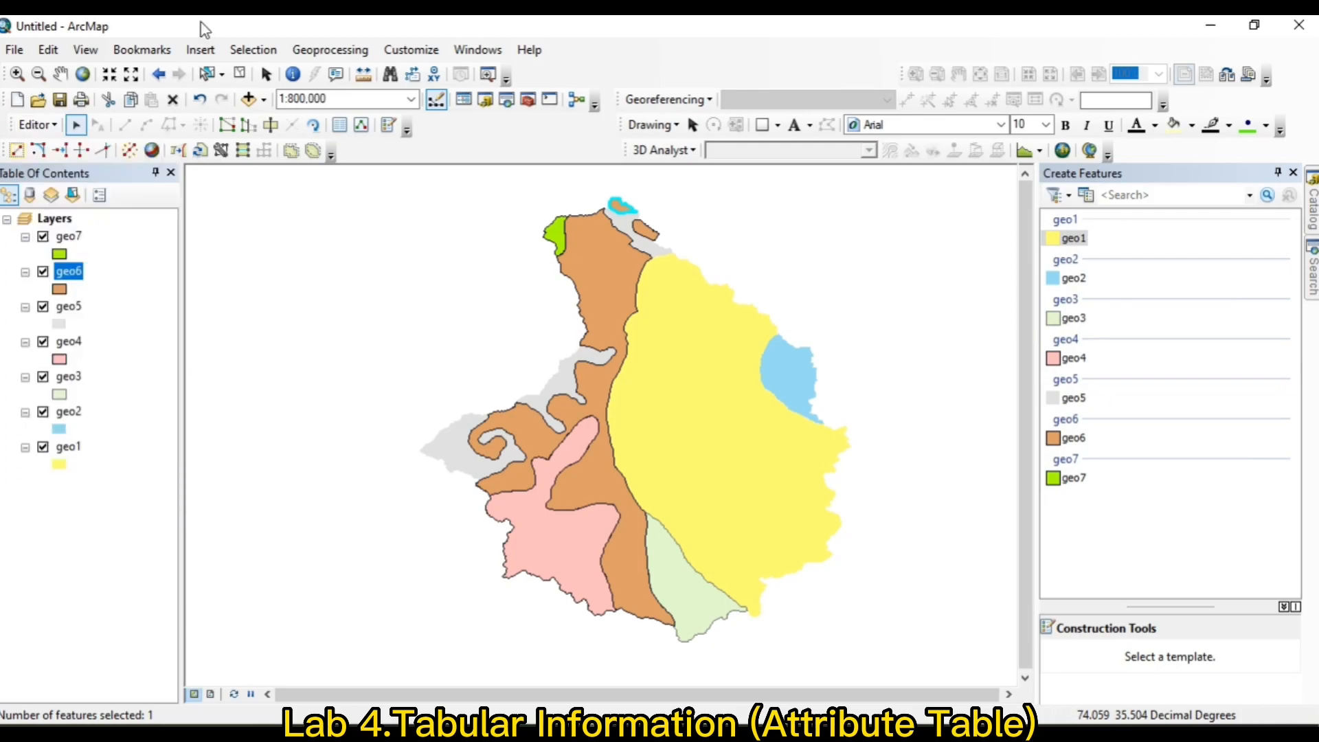
Open the geo6 attribute table and look up the brown unit's rock name on the Geology map image
right_click(77, 271)
click(138, 325)
click(517, 115)
drag(521, 122, 565, 122)
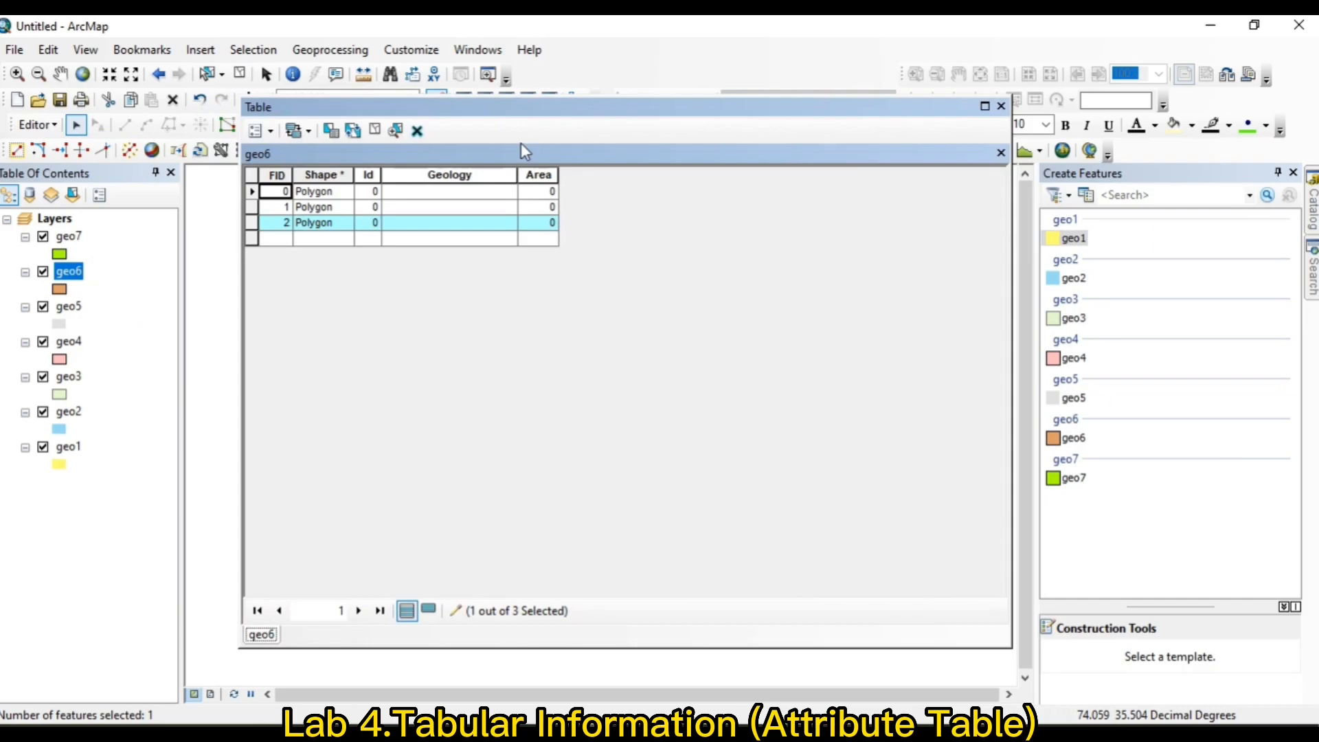
click(447, 192)
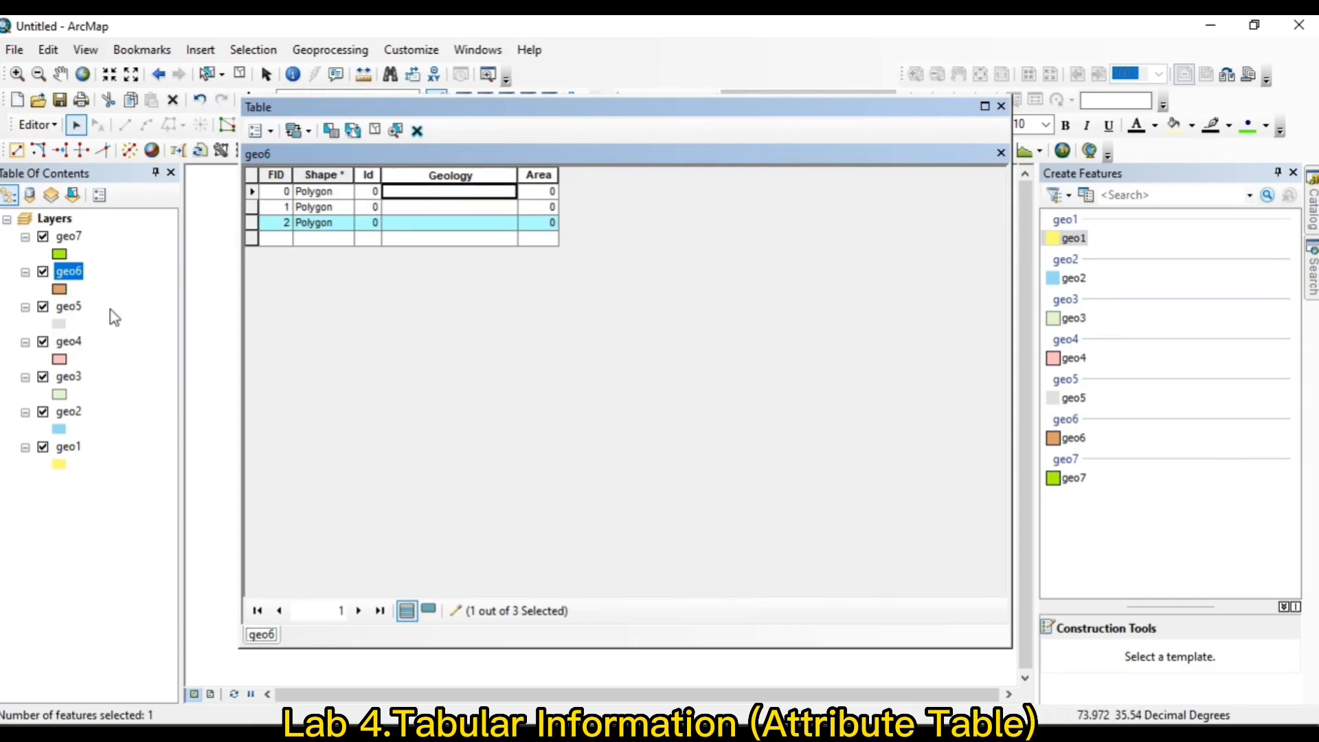
key(alt+Tab)
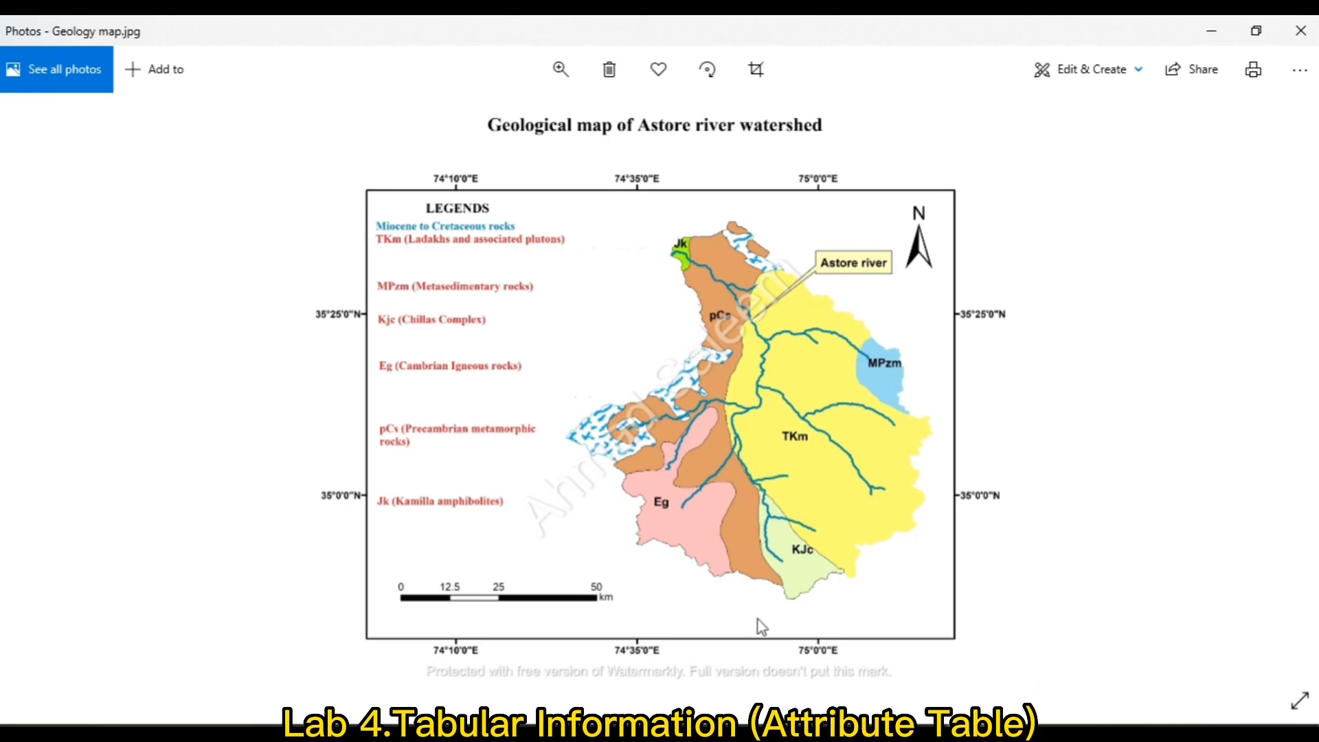
click(924, 733)
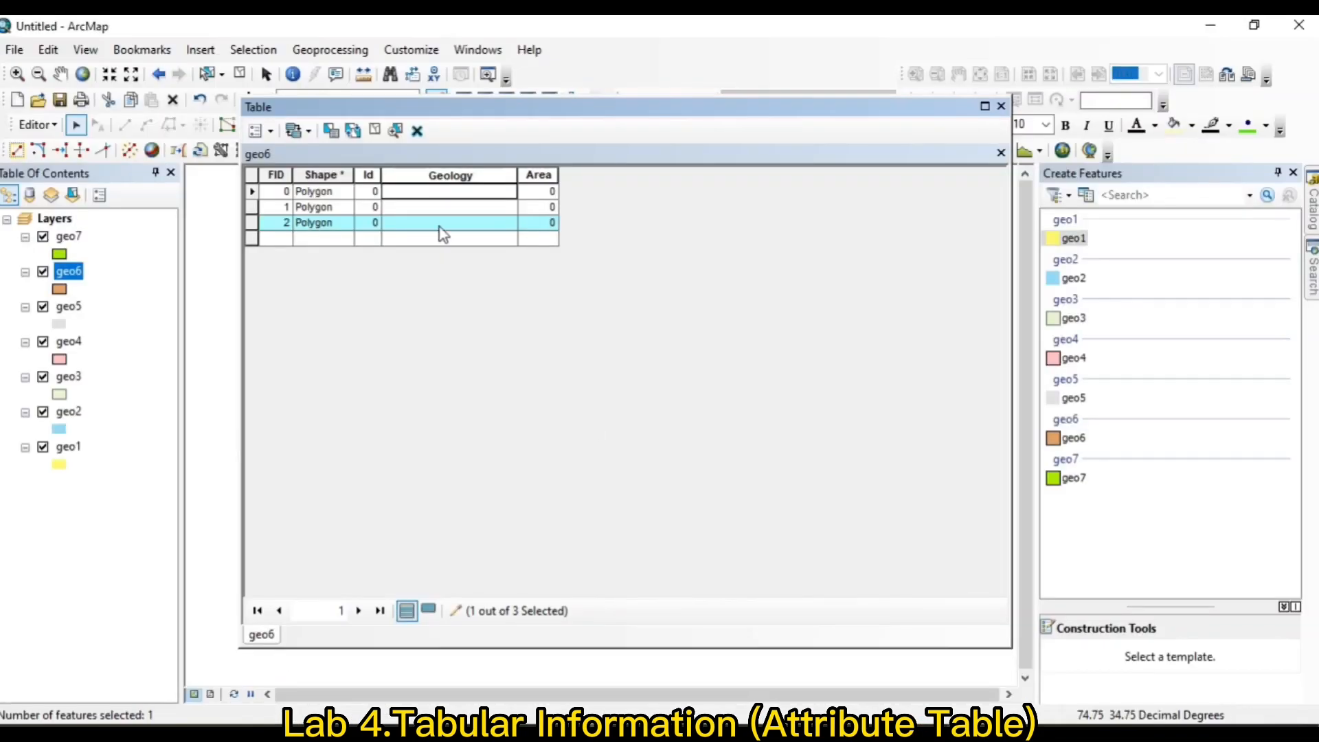
Fill in the Geology field with "precambrian rocks" for records 0 and 1 and "precambrian metamorphic rocks" for record 2
click(441, 191)
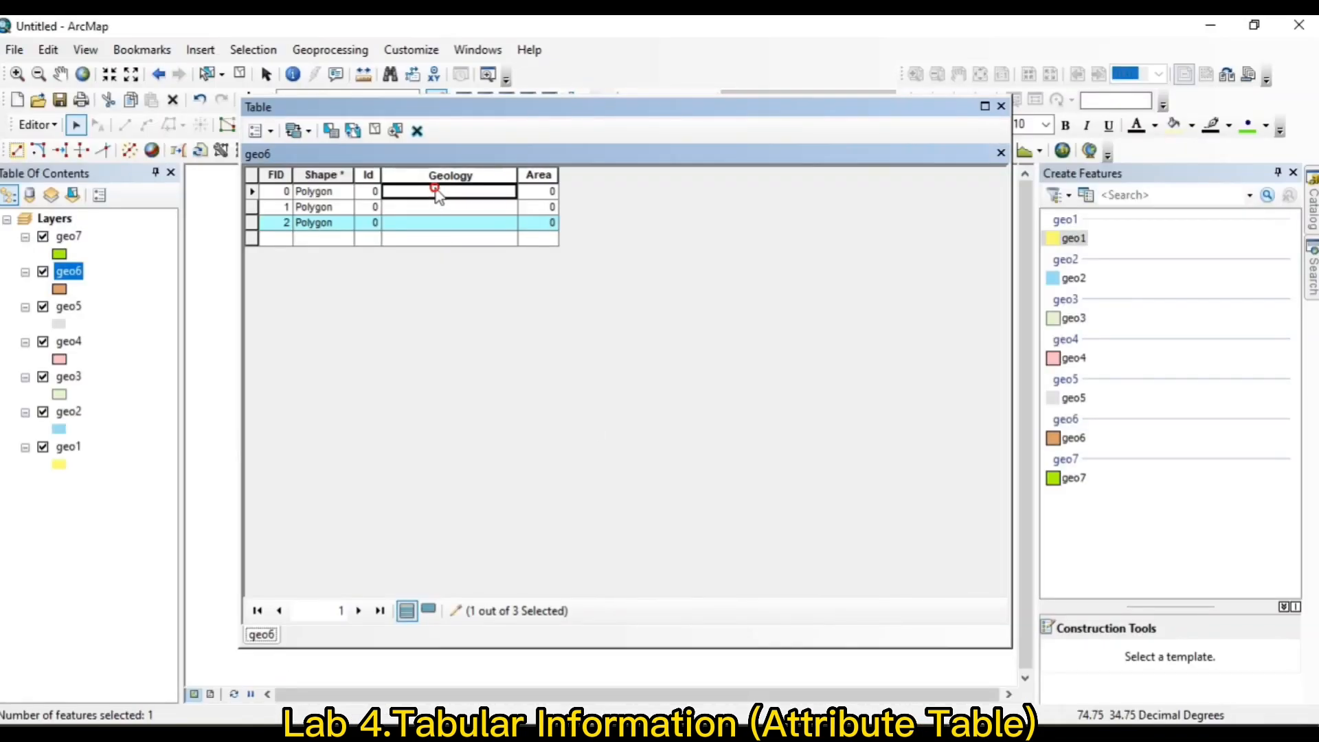
text(precambrian rocks)
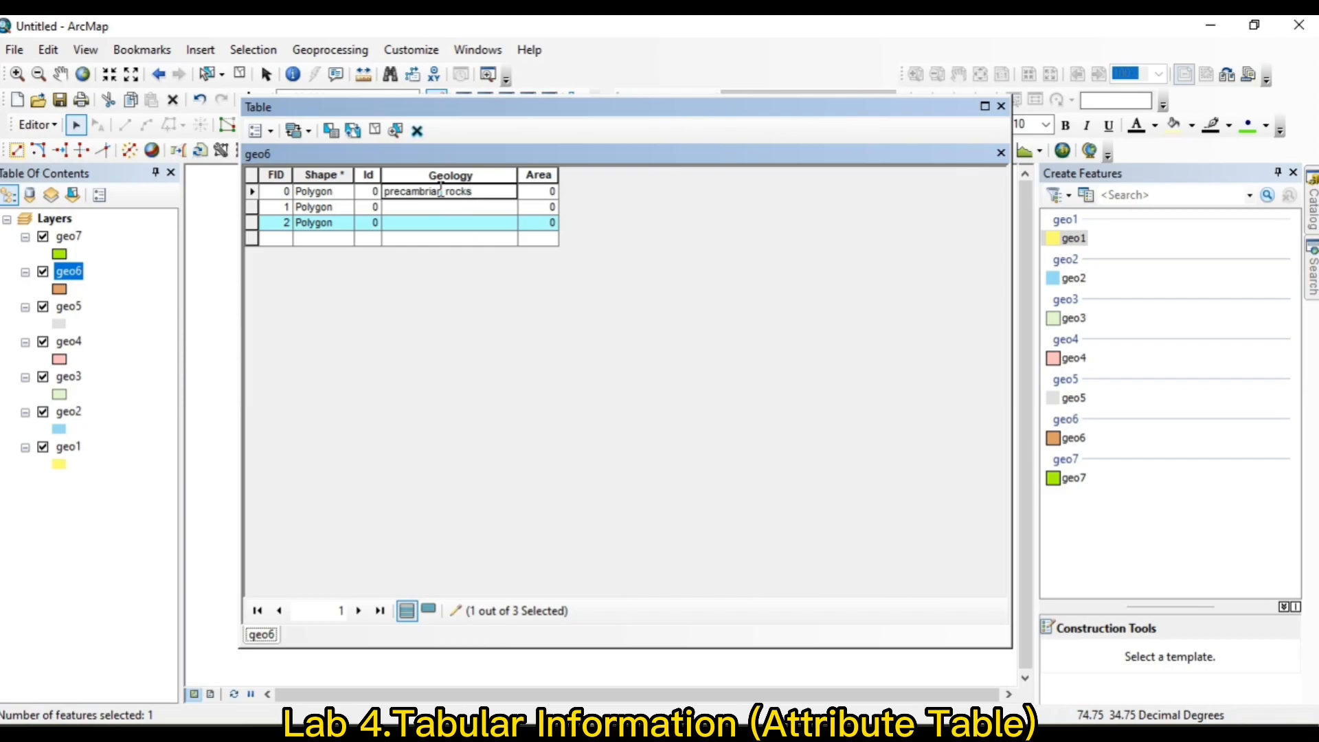
click(450, 206)
text(precambrian rocks)
click(469, 225)
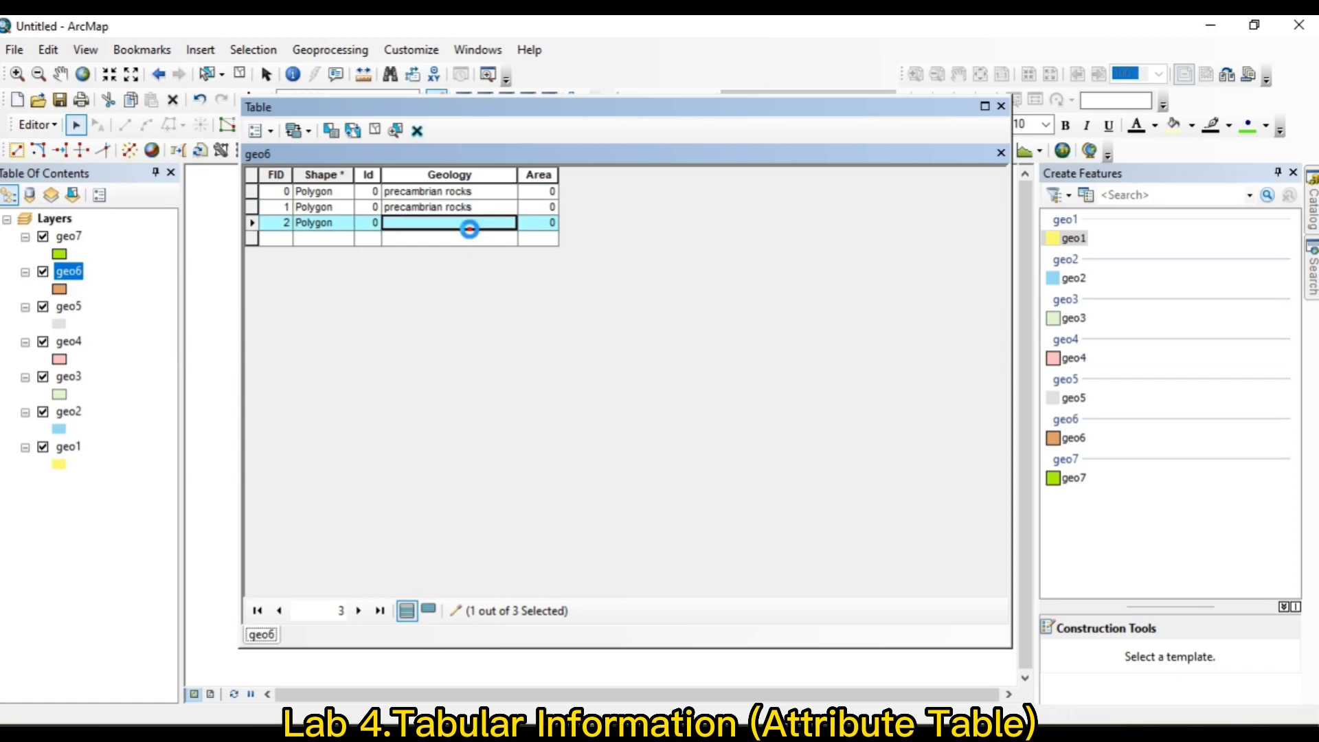
text(precambrian me)
text(tamo)
text(rphic rocks)
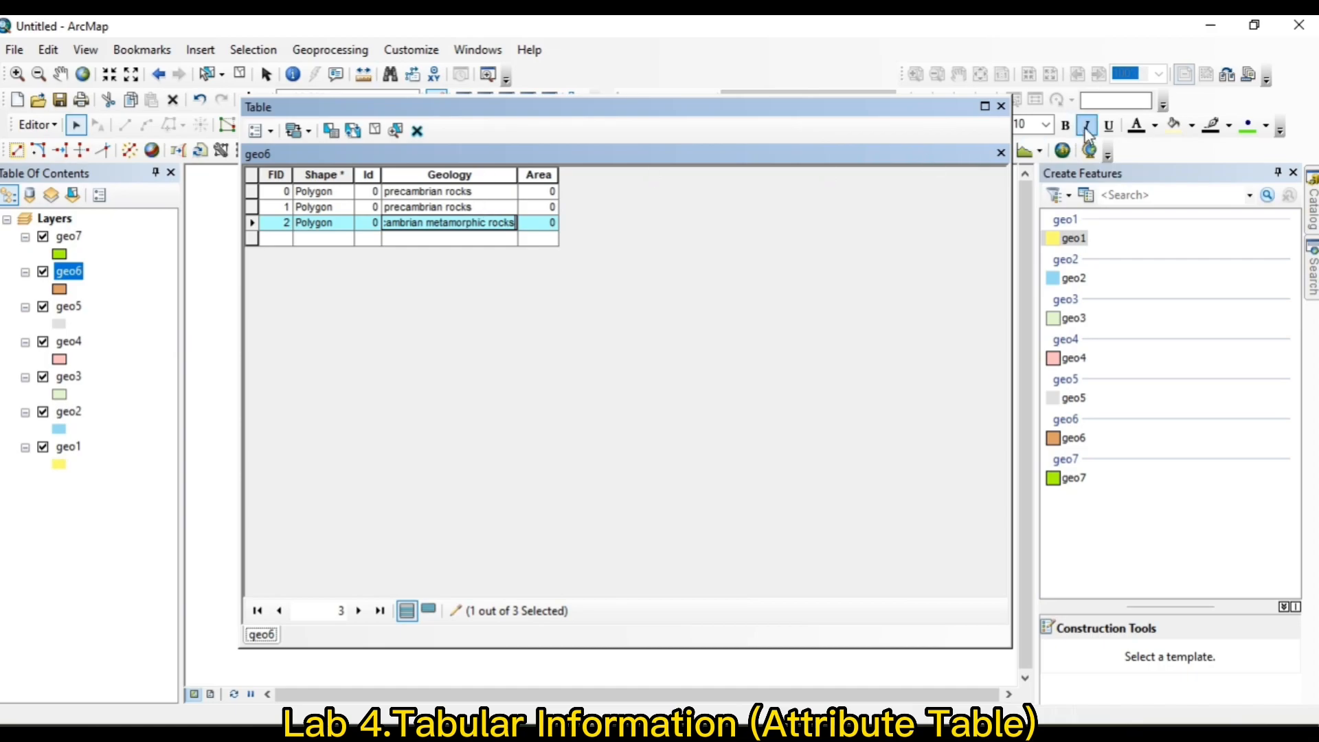
Close the geo6 attribute table and save the Geology edits
click(1002, 107)
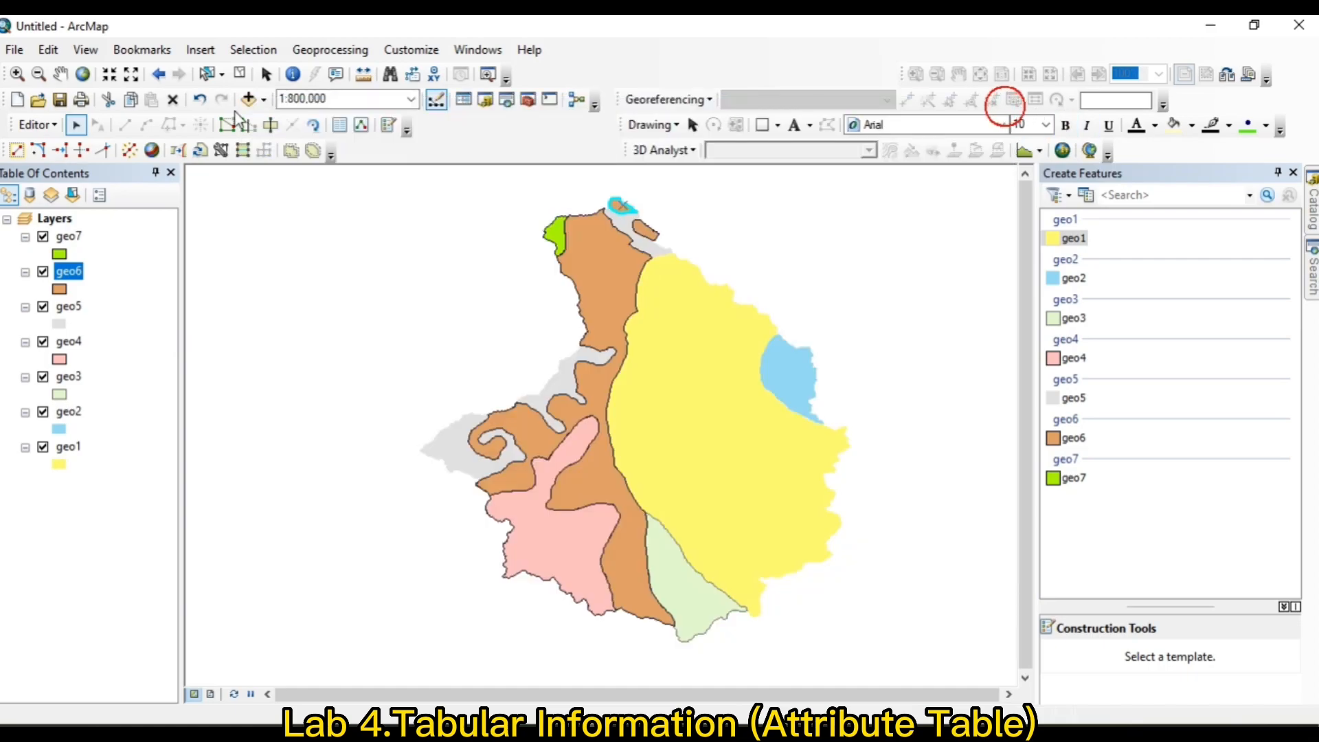
click(38, 125)
click(81, 190)
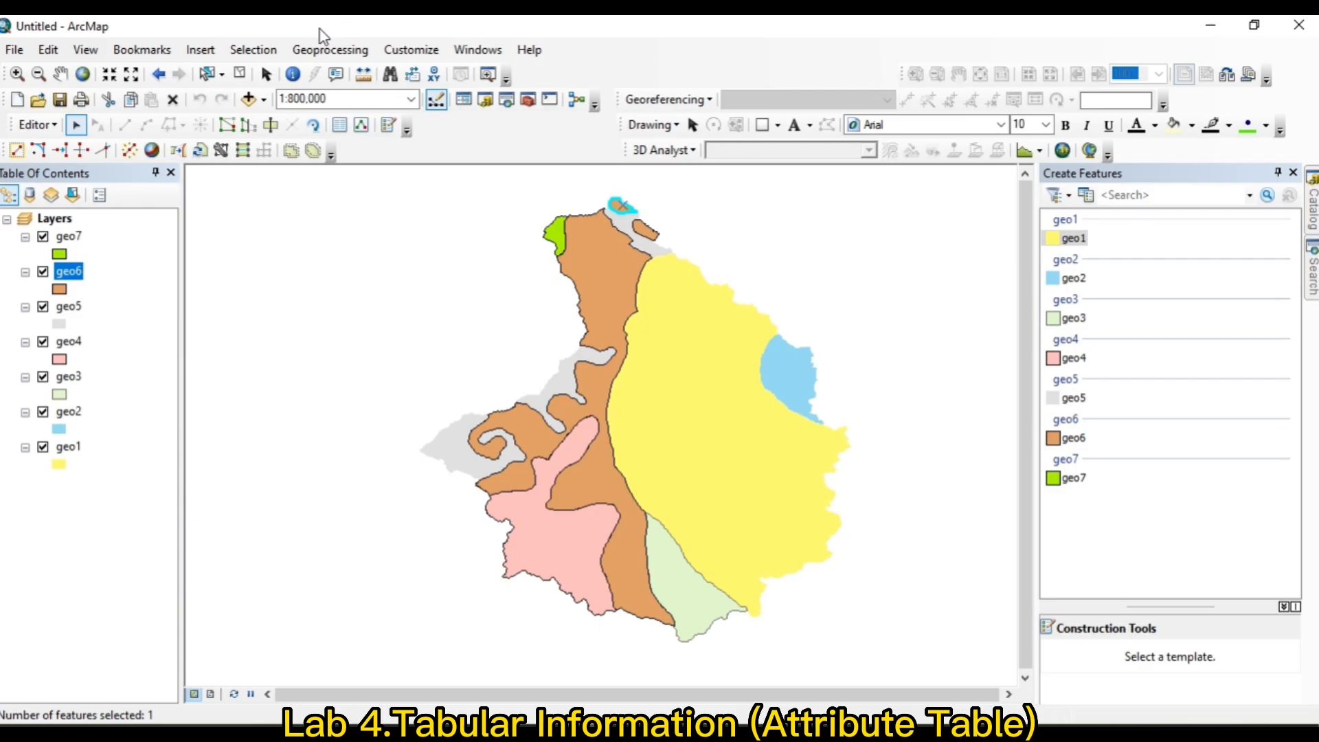
right_click(44, 218)
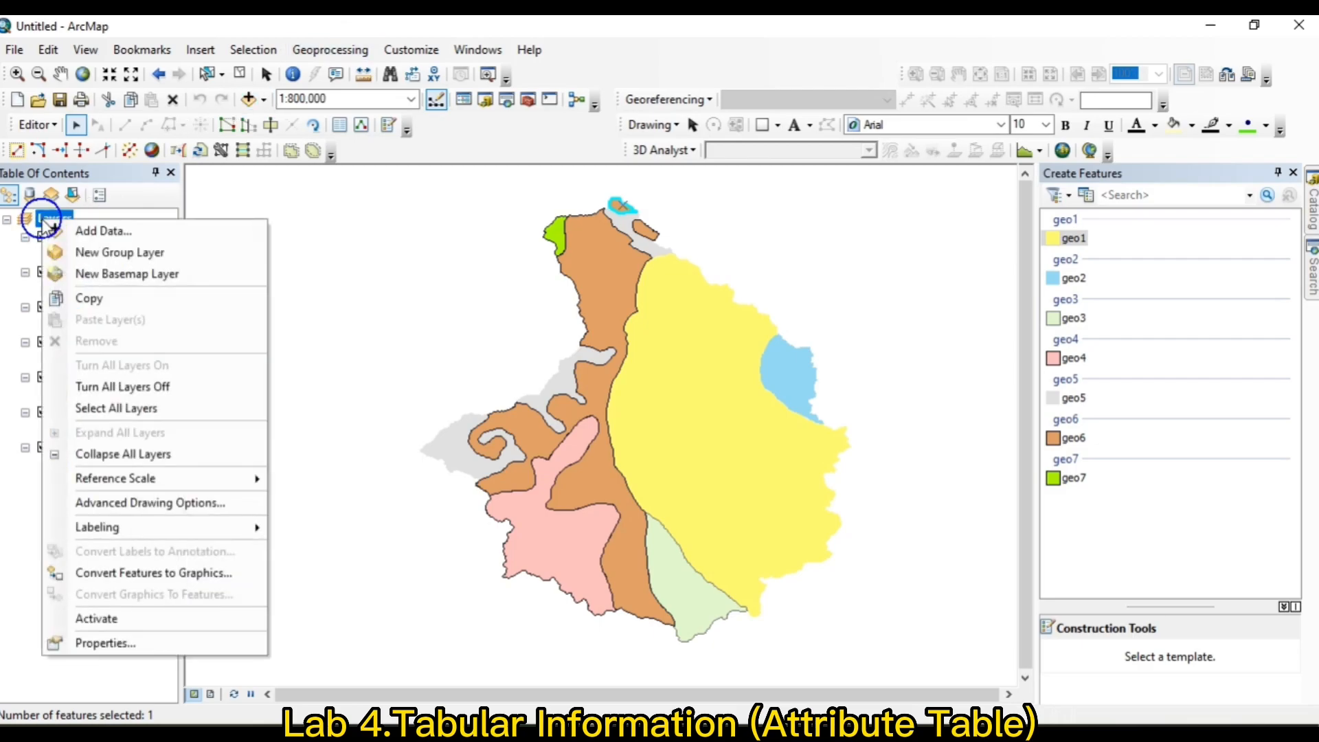
click(191, 652)
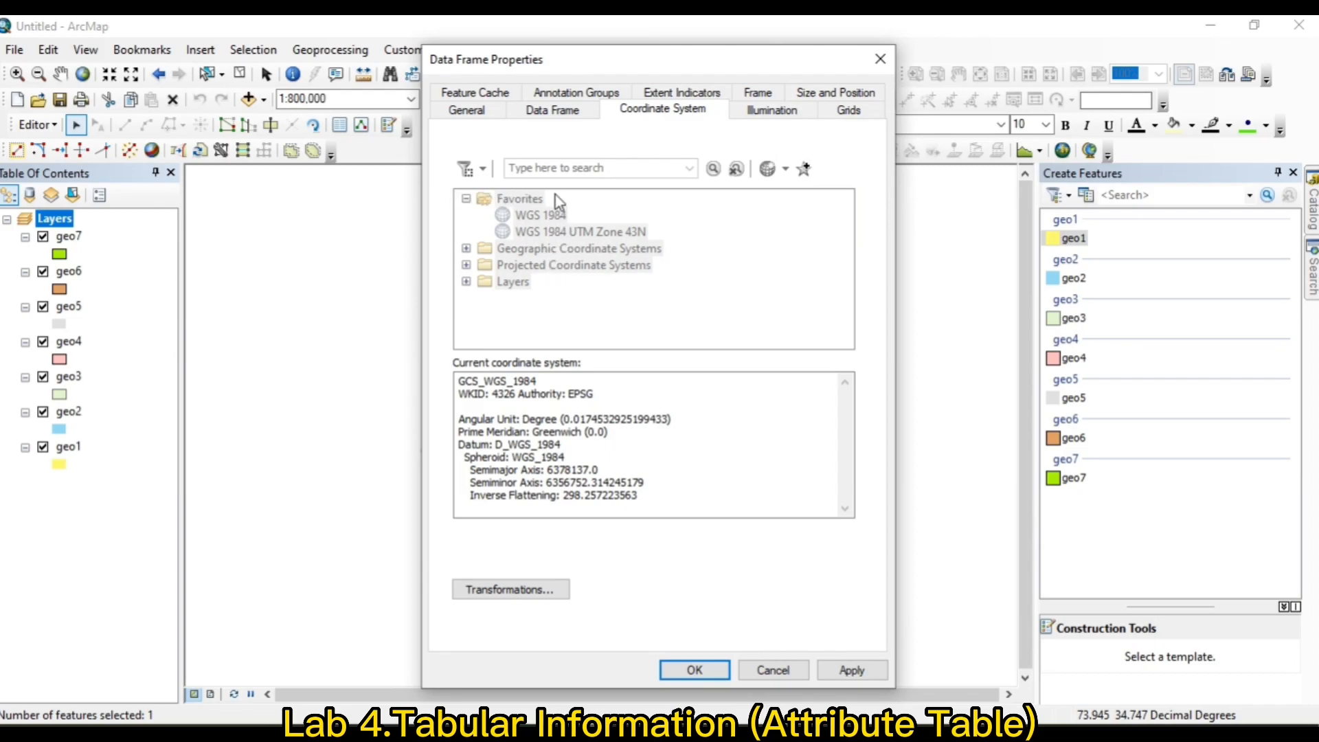
click(880, 59)
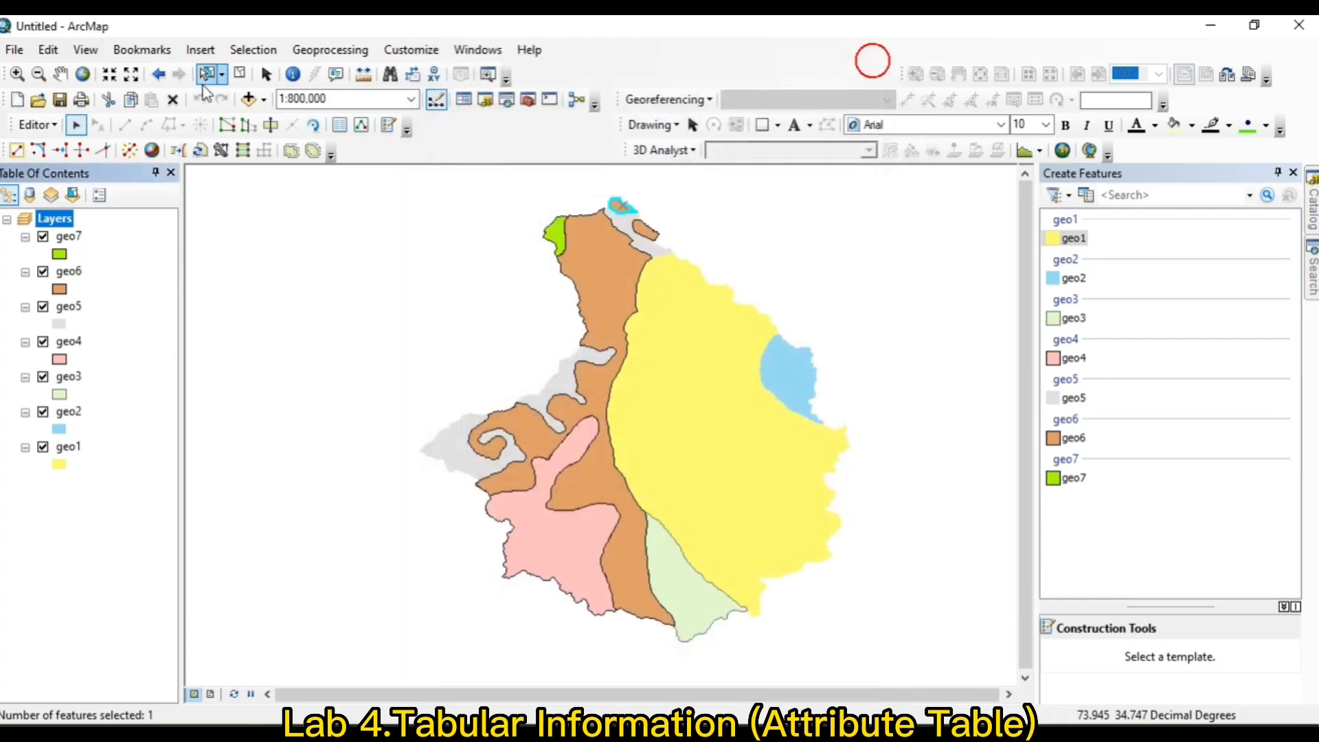
Stop editing and set the Layers data frame's projected coordinate system to WGS 1984 UTM Zone 43N
click(43, 126)
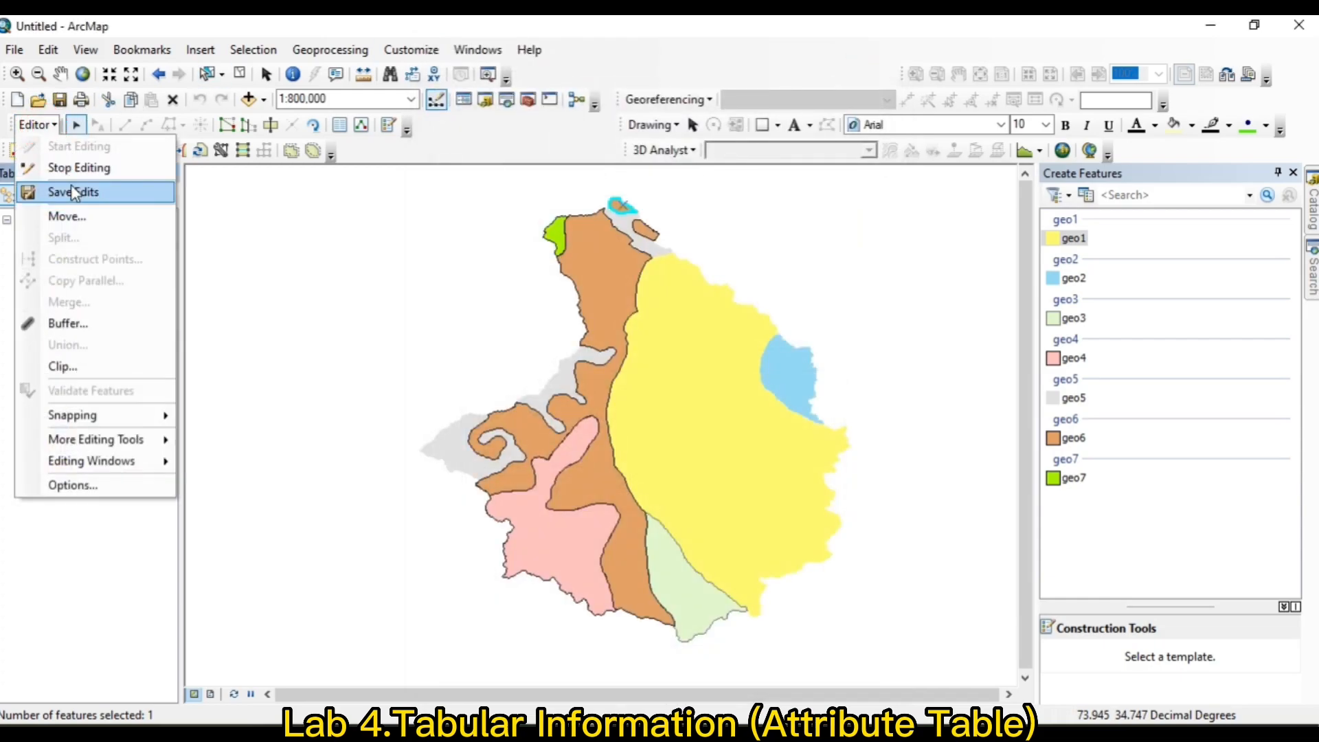
click(76, 168)
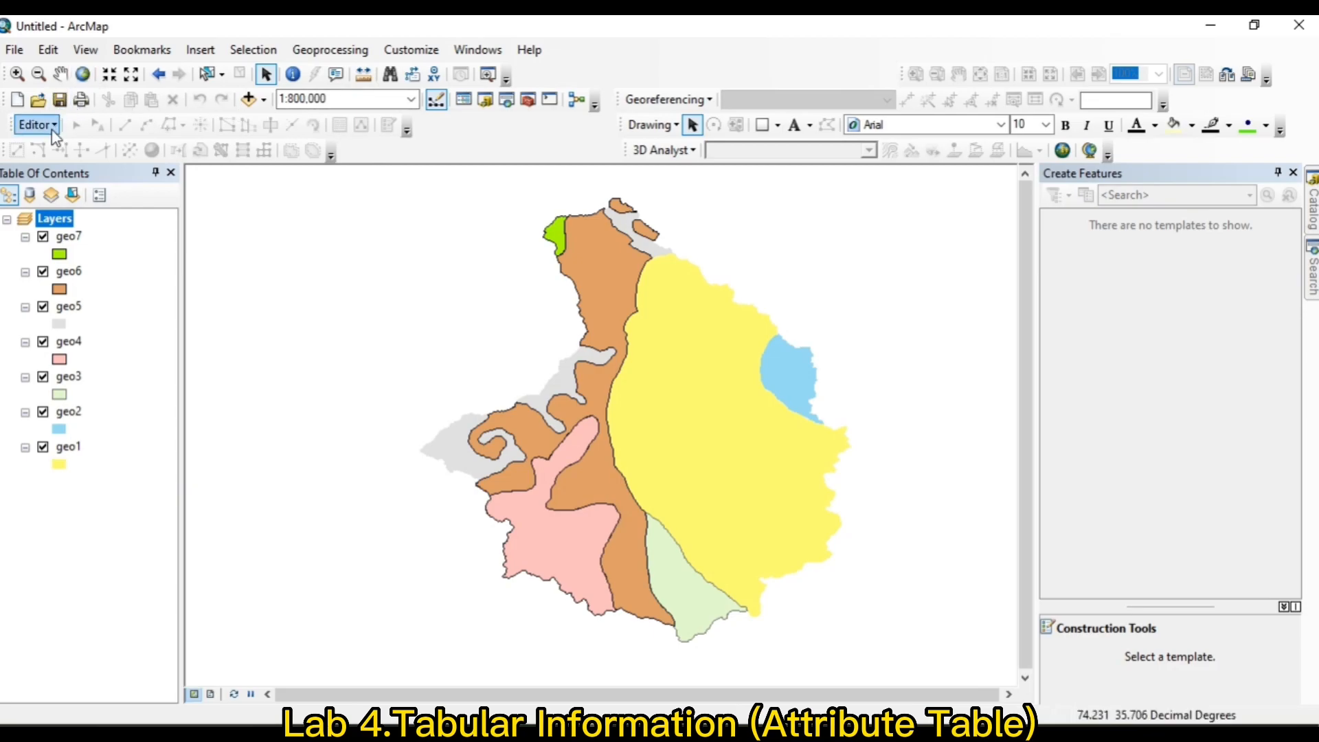
right_click(59, 217)
click(151, 634)
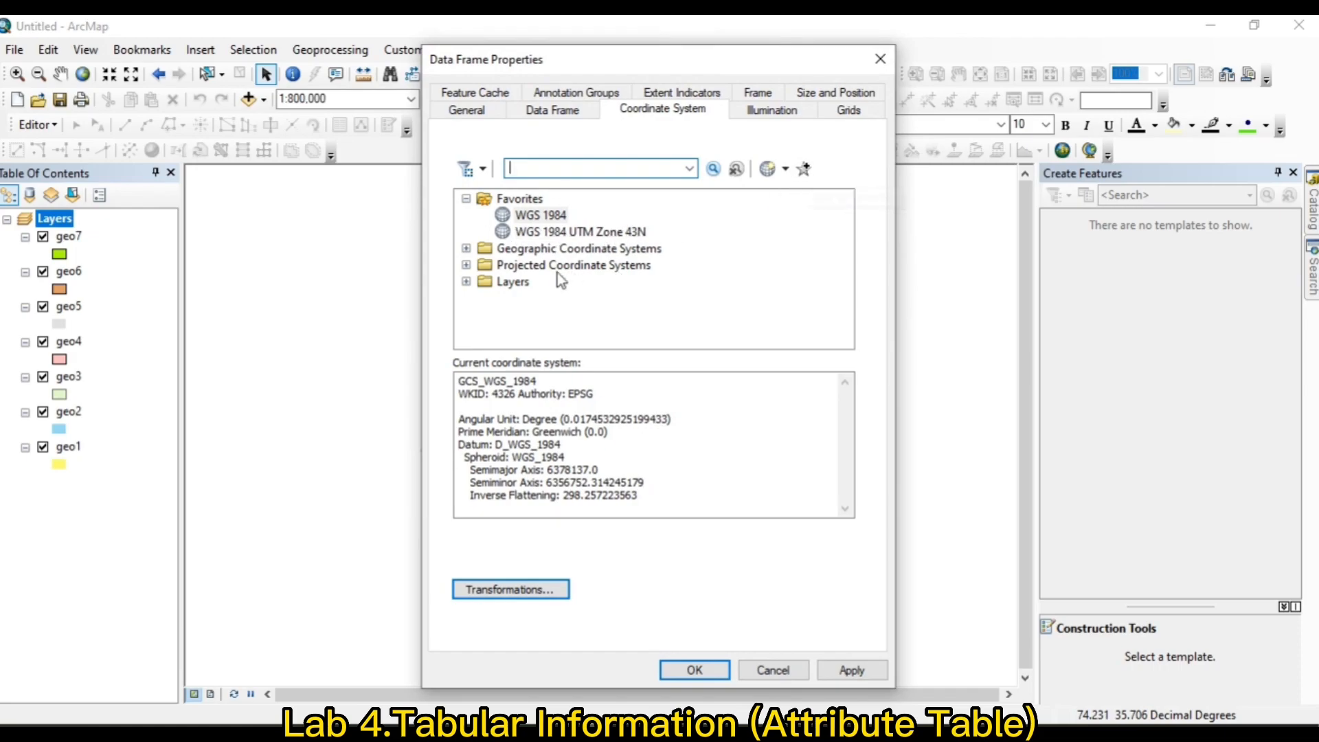
click(467, 266)
drag(844, 264, 844, 301)
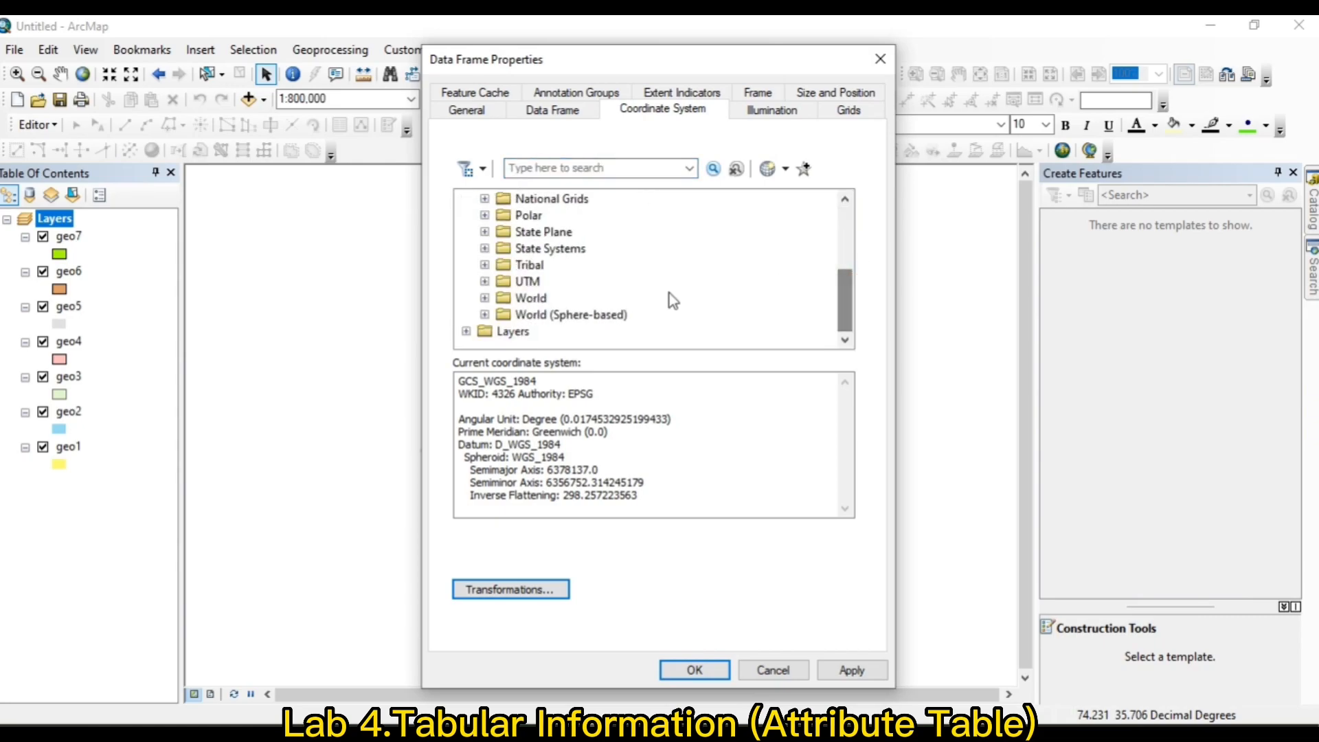
click(484, 297)
drag(842, 283, 847, 324)
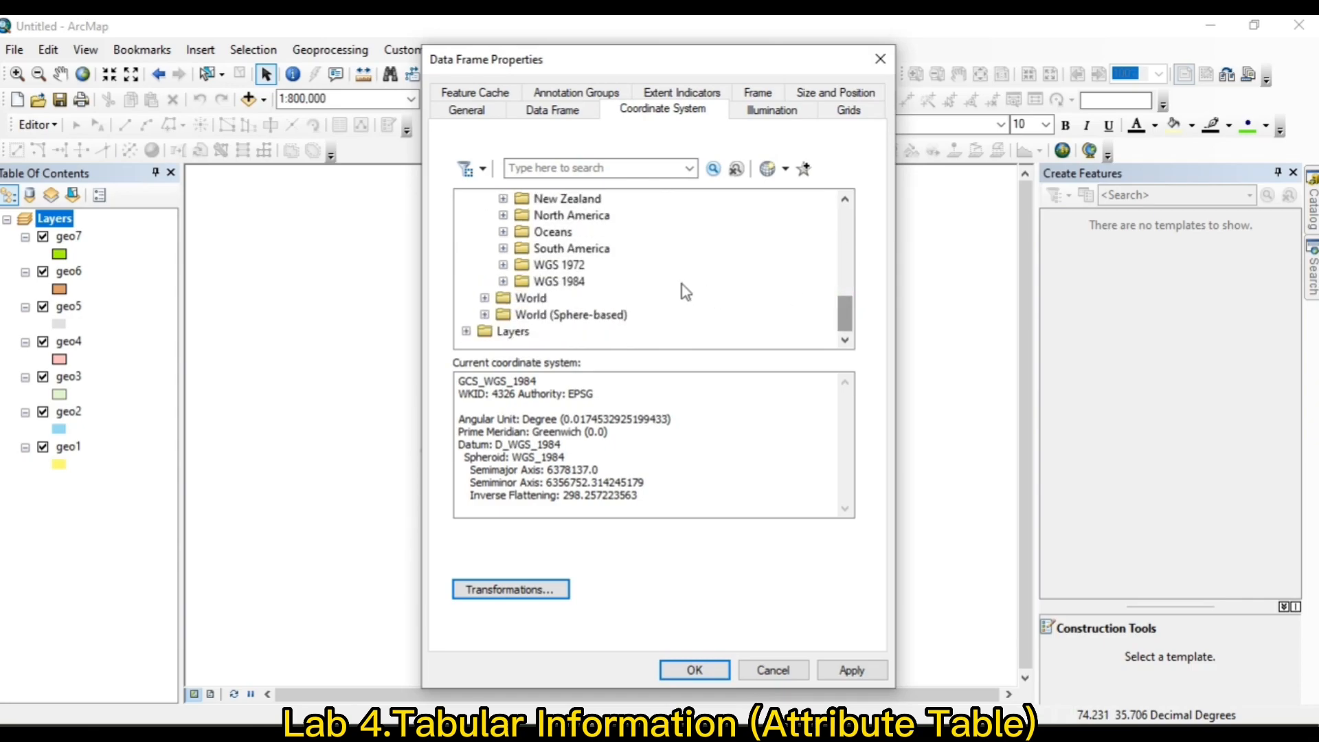
click(504, 282)
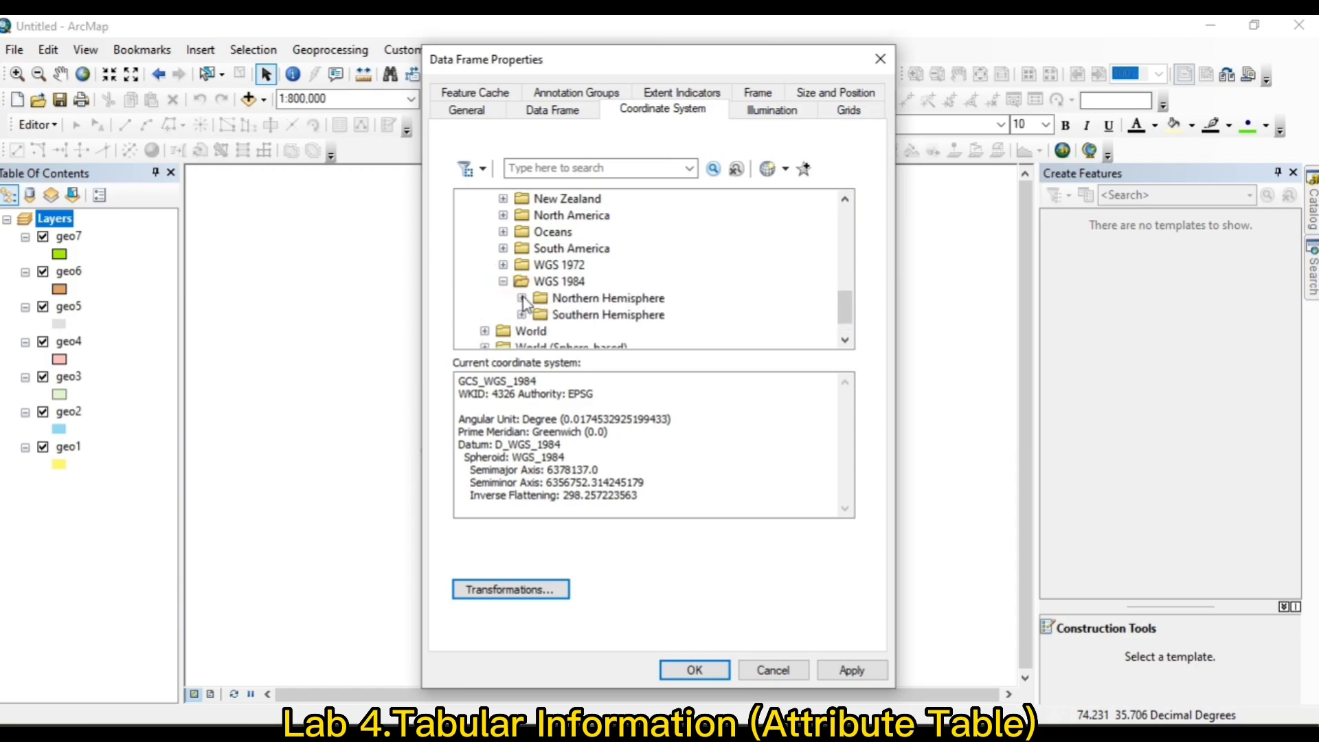
click(522, 298)
drag(848, 254, 840, 290)
scroll(716, 292, down, 5)
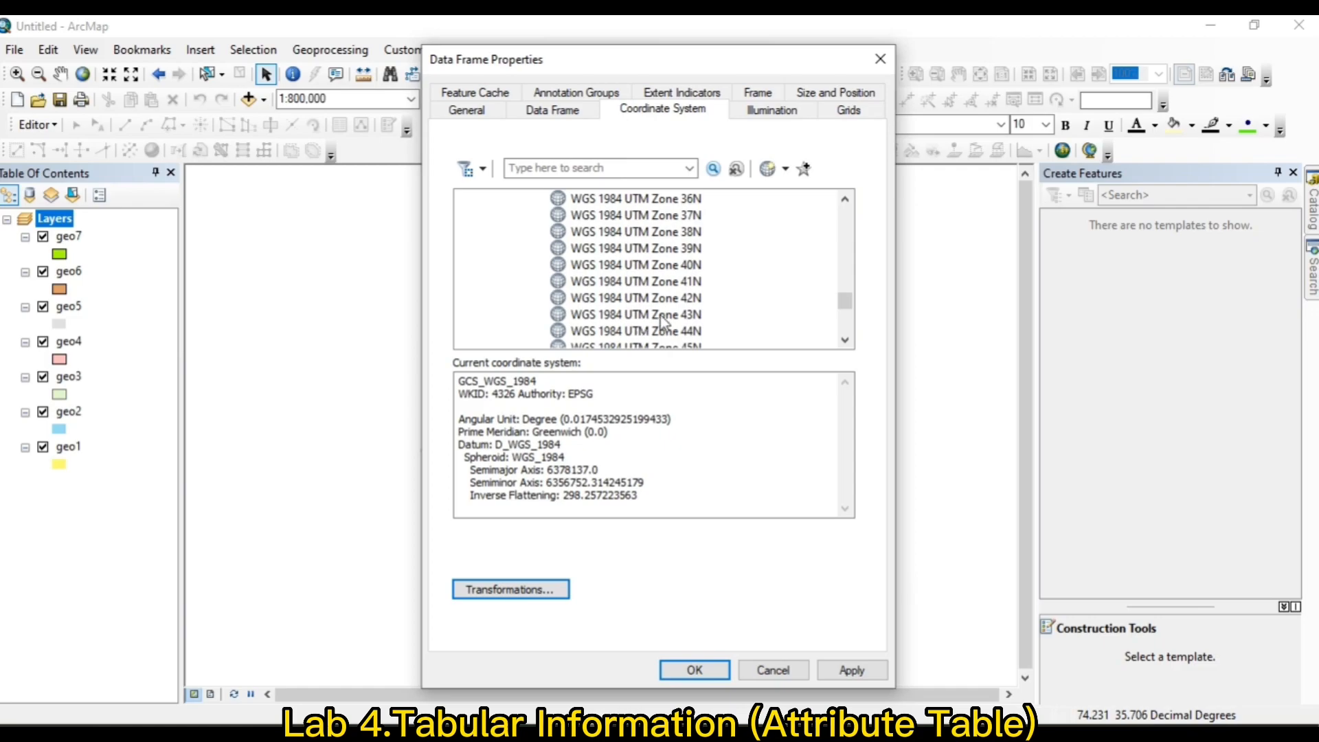
click(661, 314)
click(718, 666)
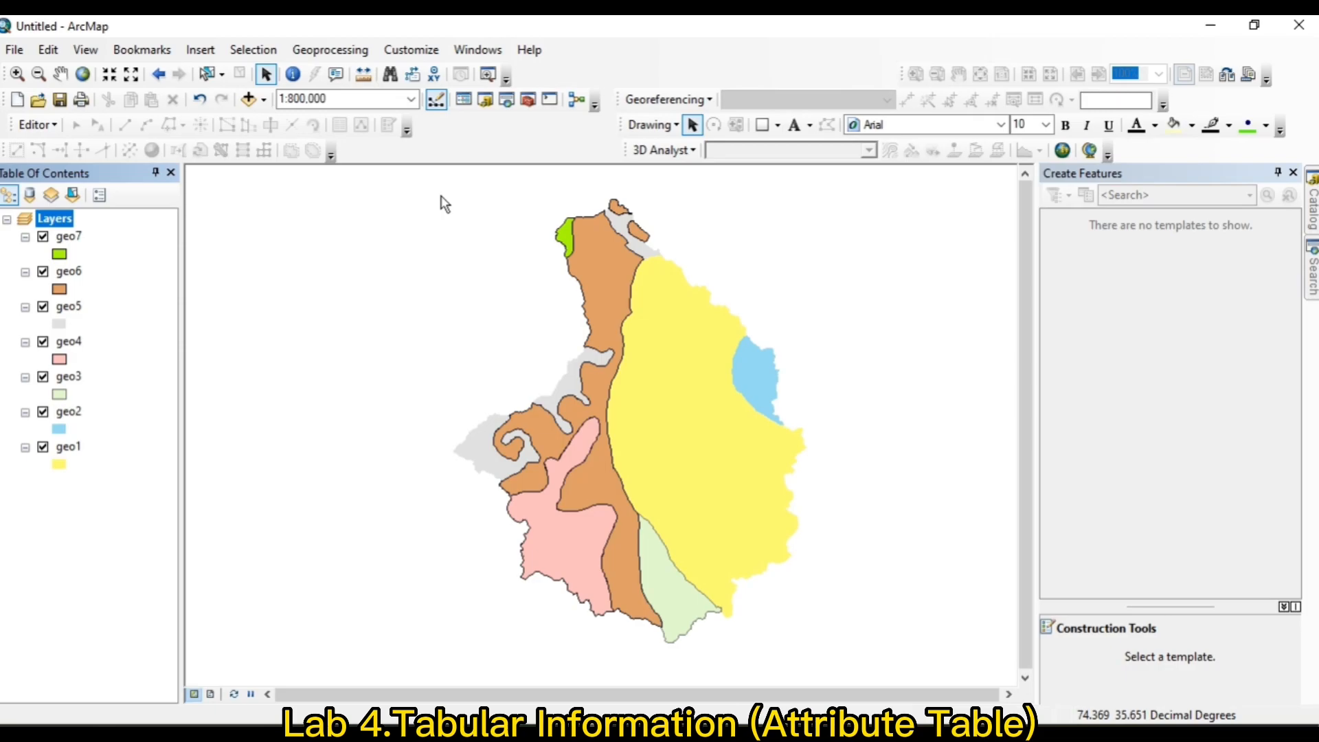
Reopen the geo6 attribute table and start a new edit session
right_click(69, 272)
click(154, 331)
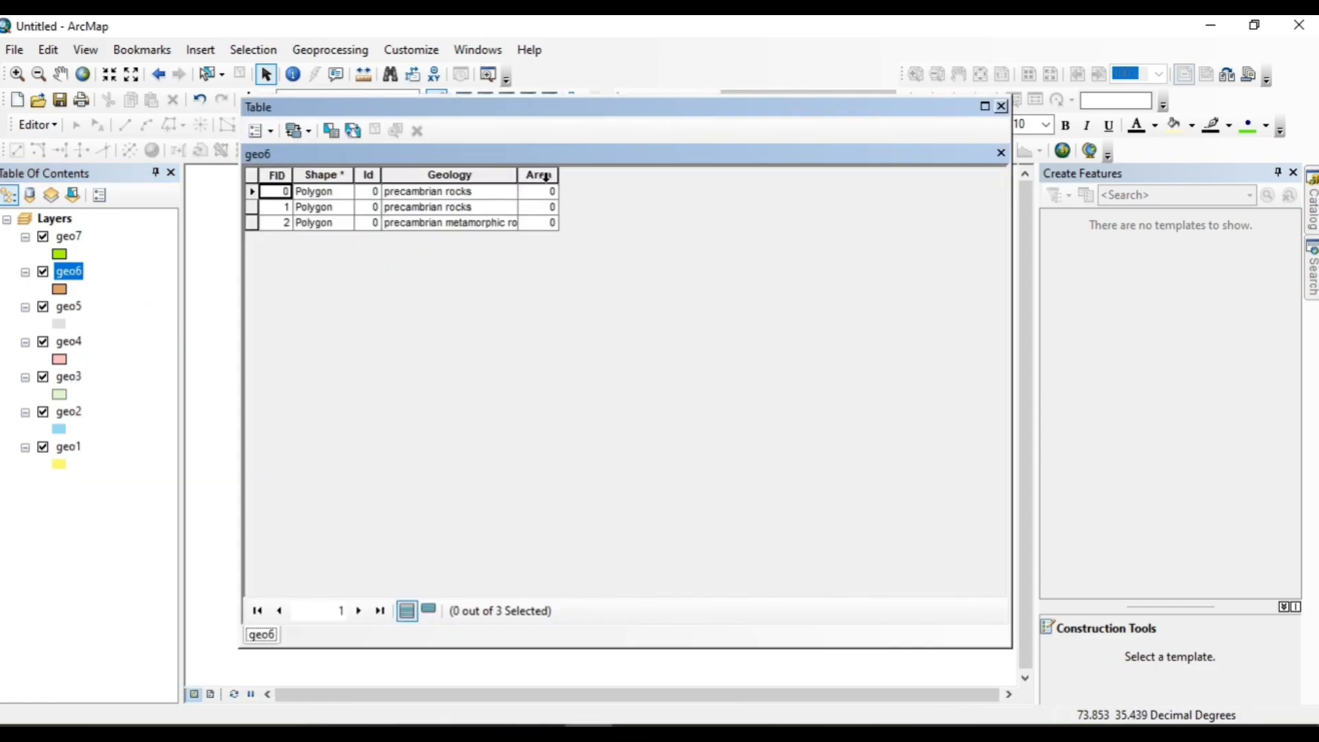
click(35, 125)
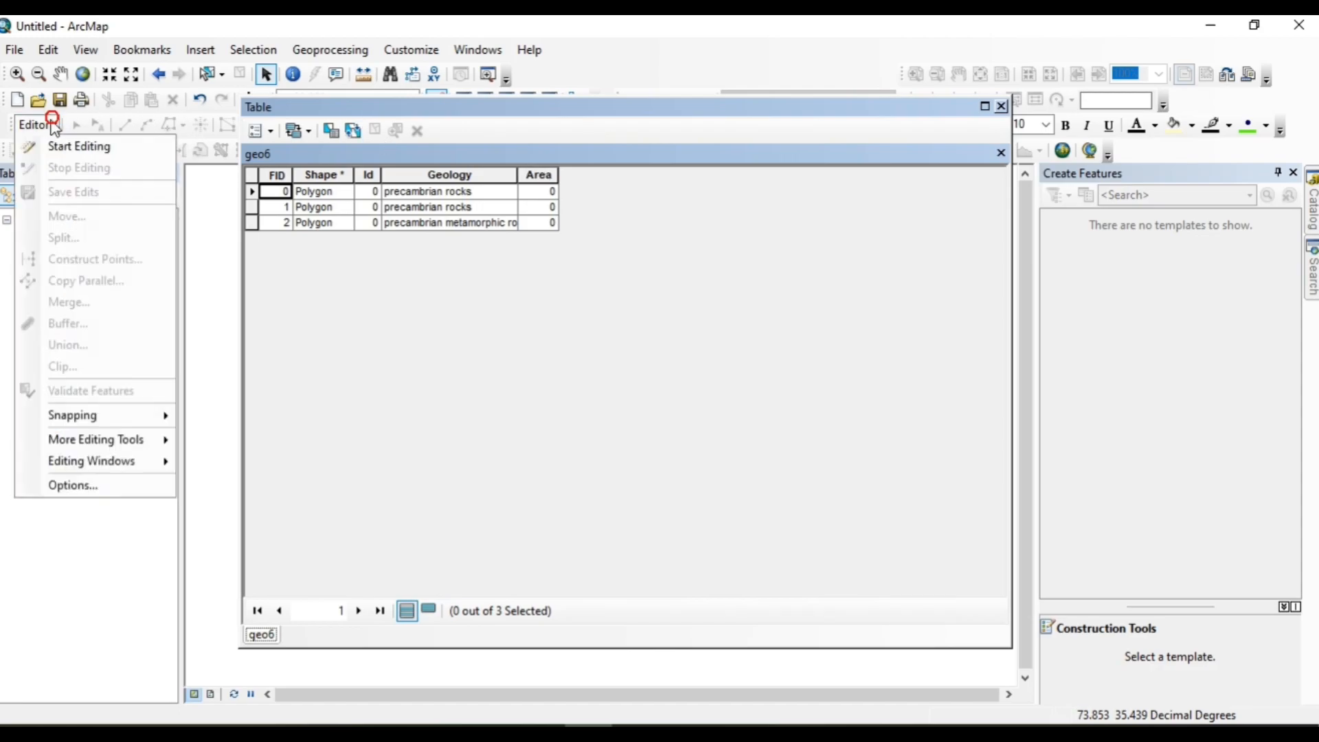
click(76, 147)
click(766, 583)
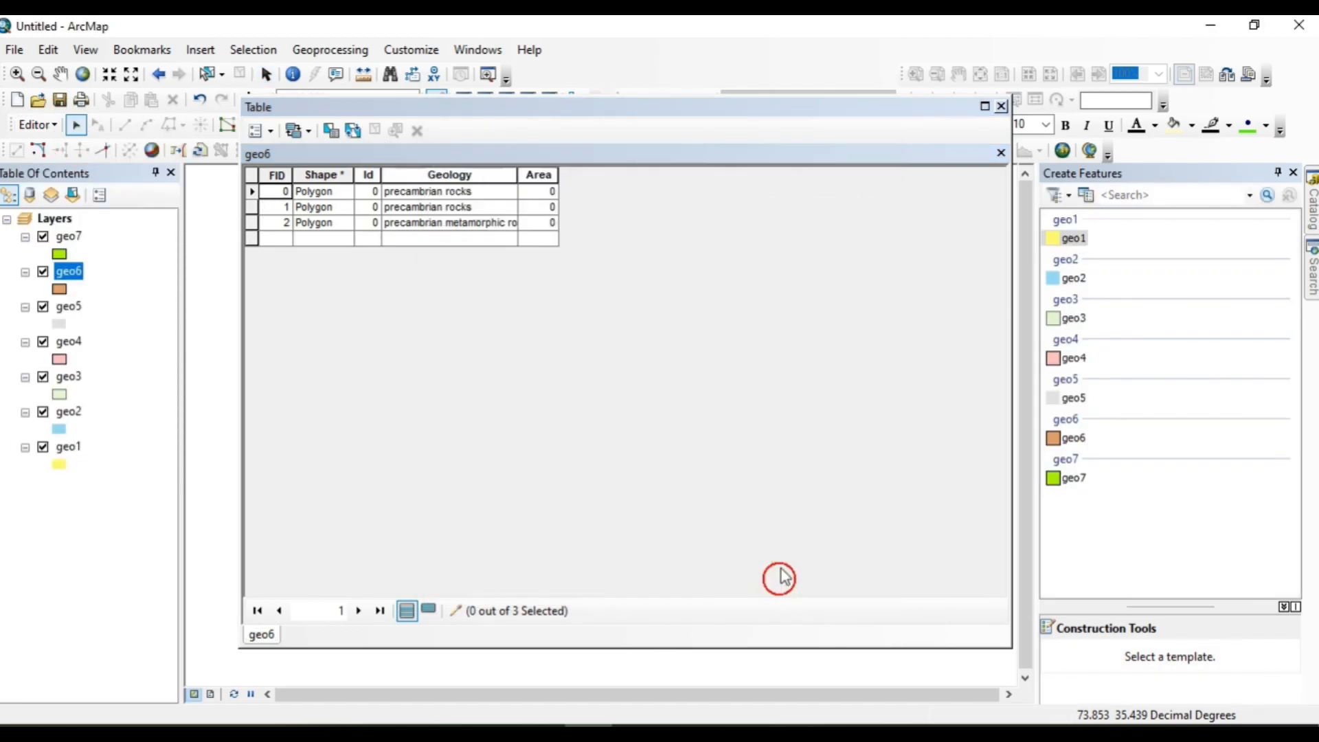
Calculate the Area field's geometry as area in Square Kilometers, using the data frame's WGS 1984 UTM Zone 43N coordinate system
right_click(542, 176)
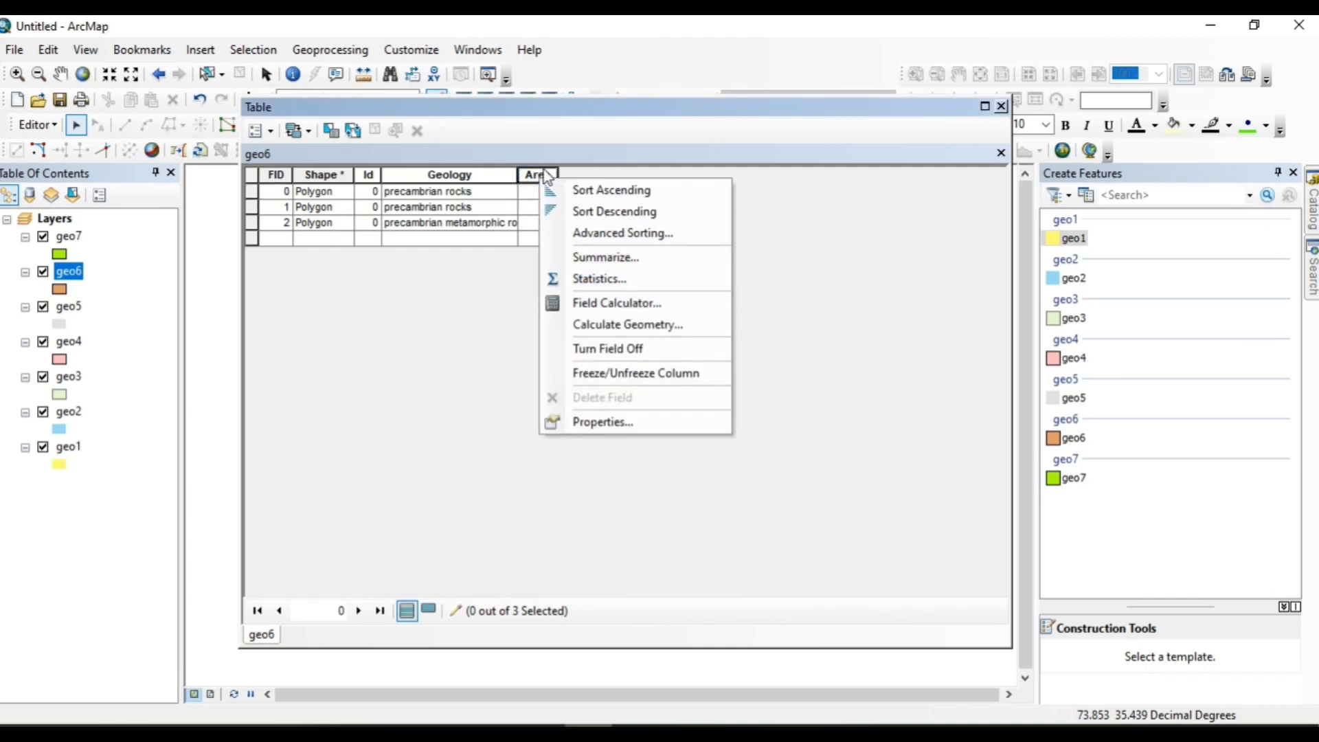
click(613, 323)
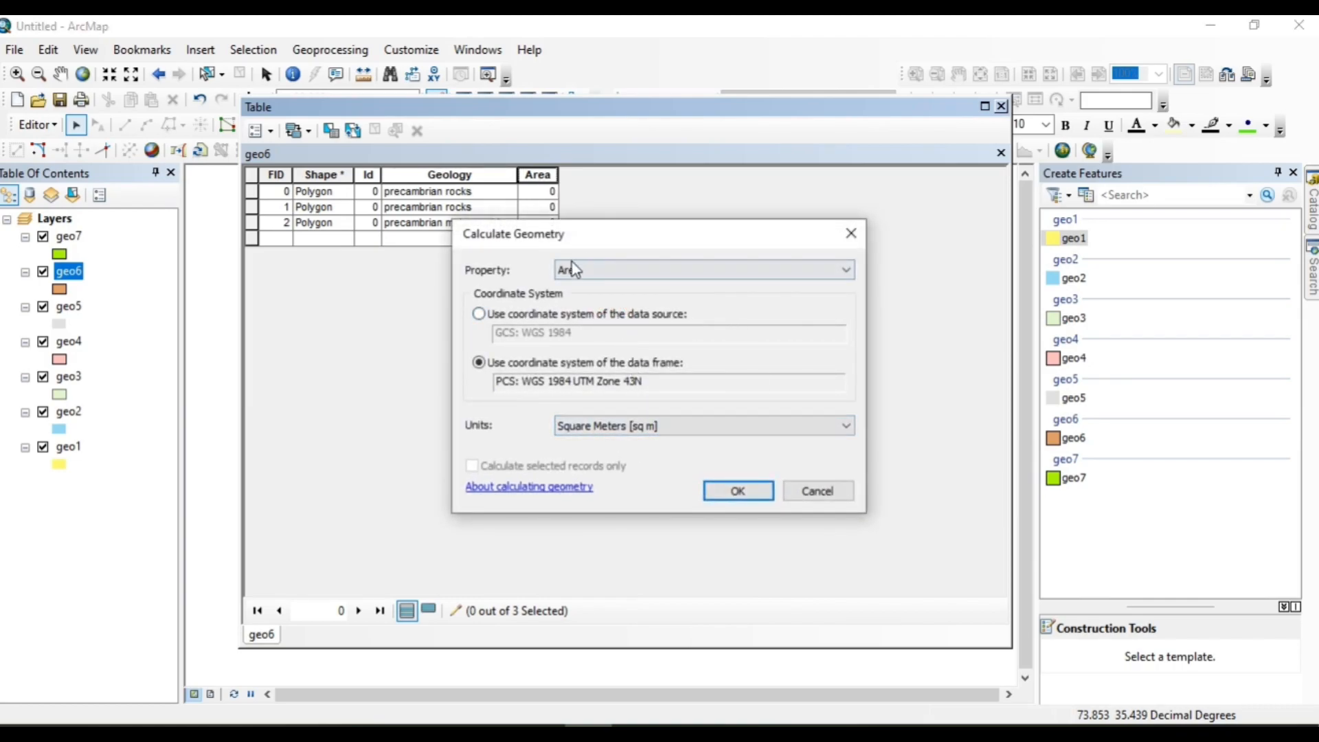
click(704, 276)
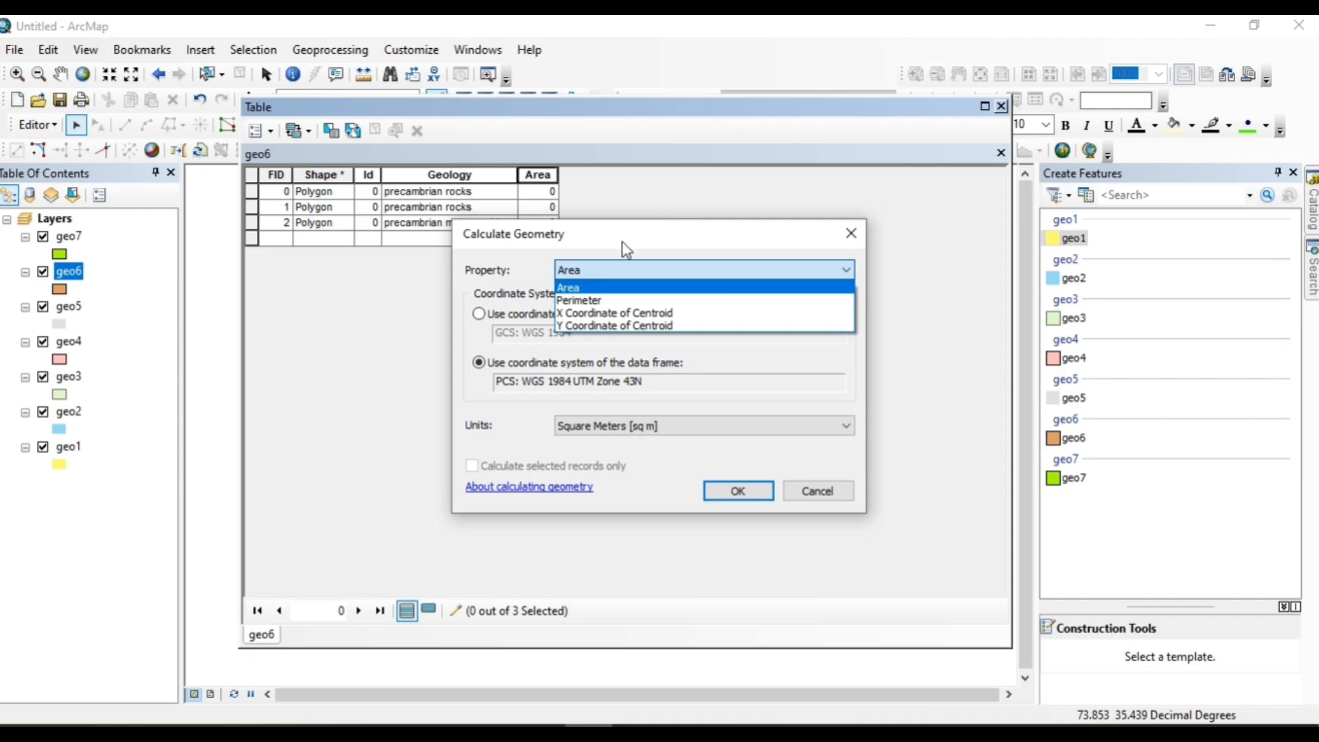
click(567, 287)
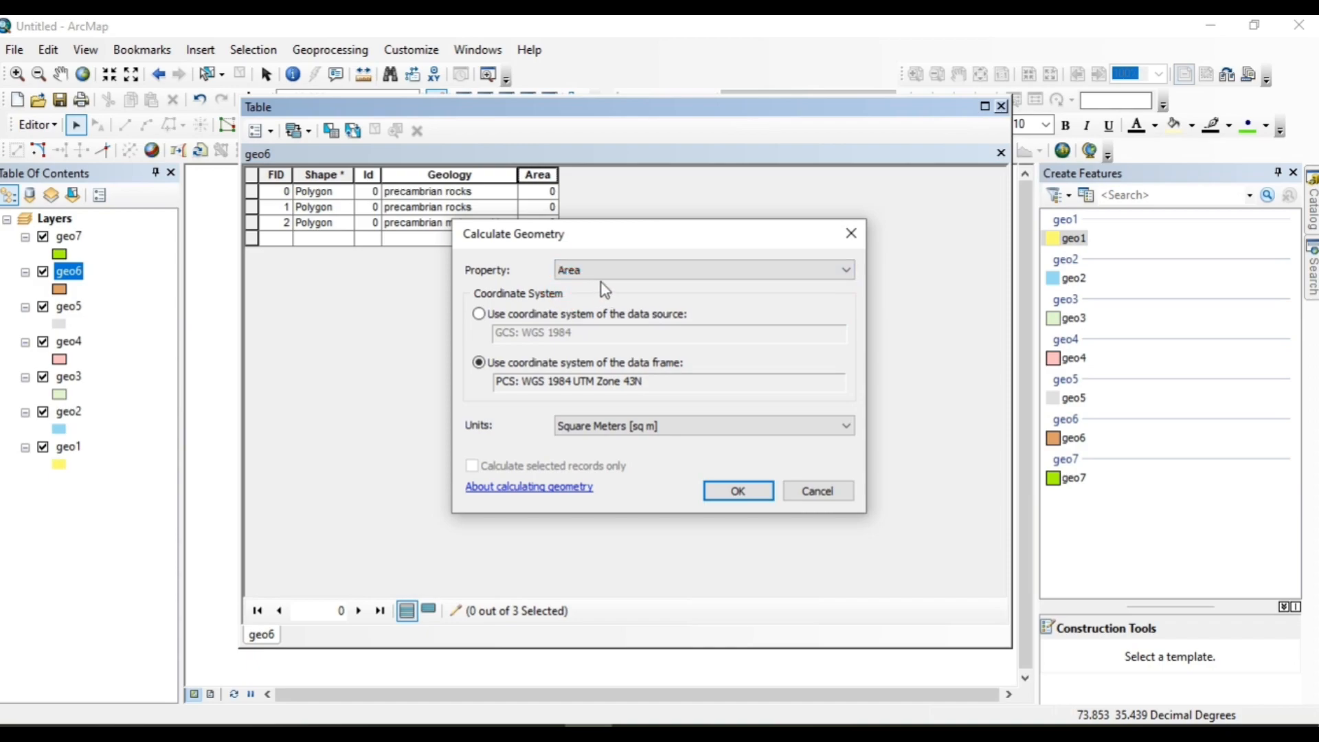
click(739, 426)
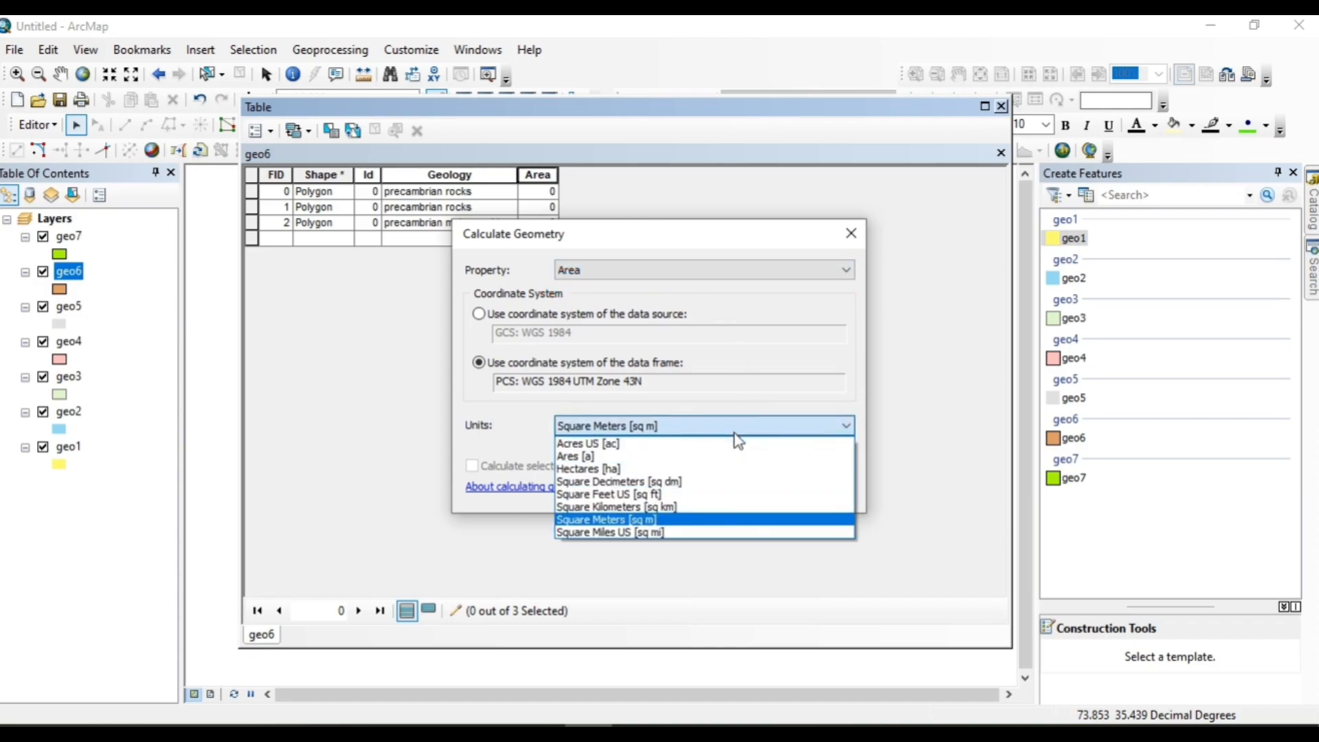
click(671, 506)
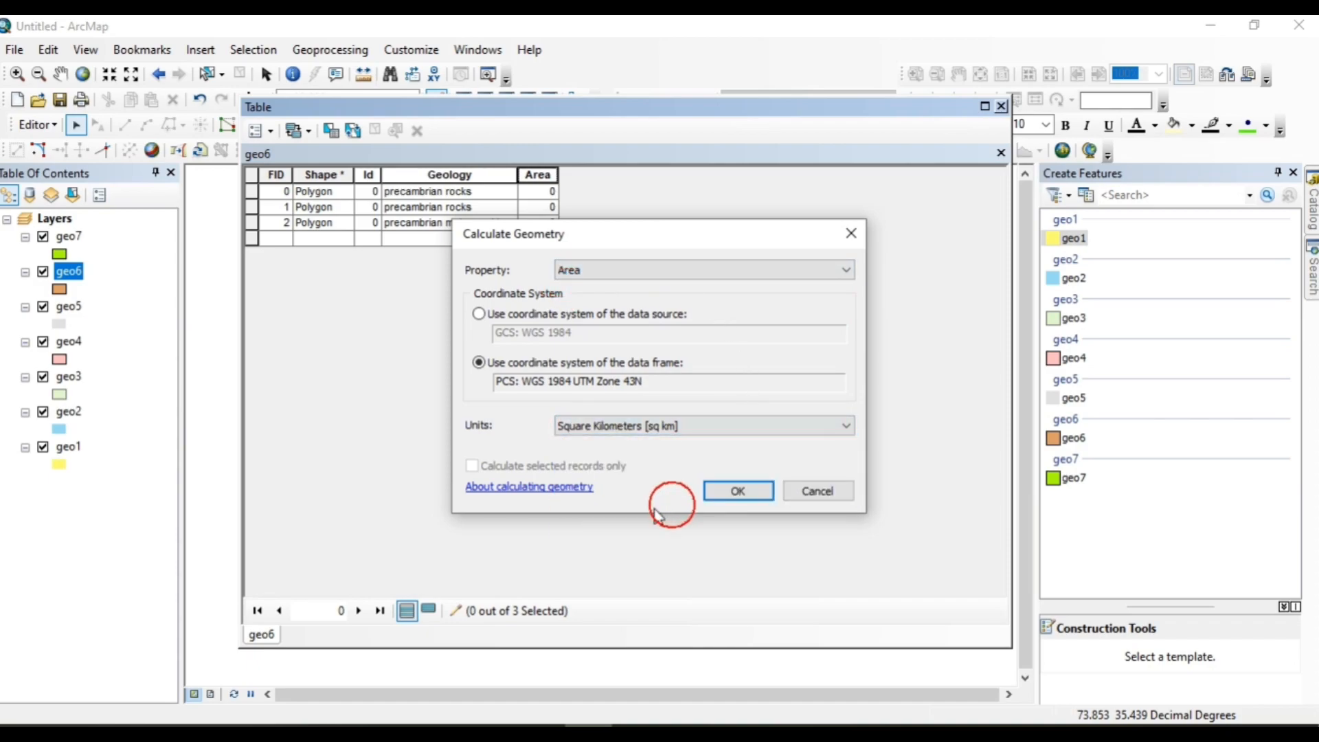
click(739, 491)
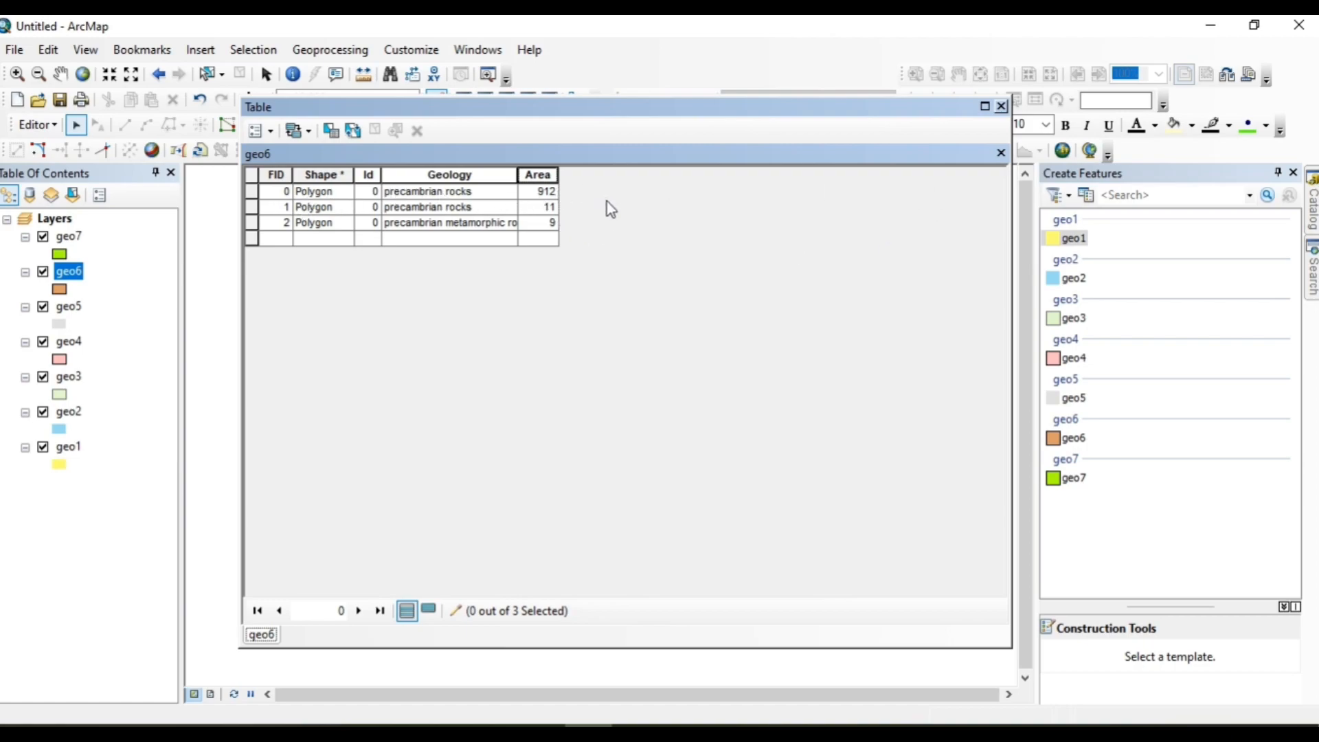
Close the geo6 attribute table and save the calculated area edits
click(1001, 107)
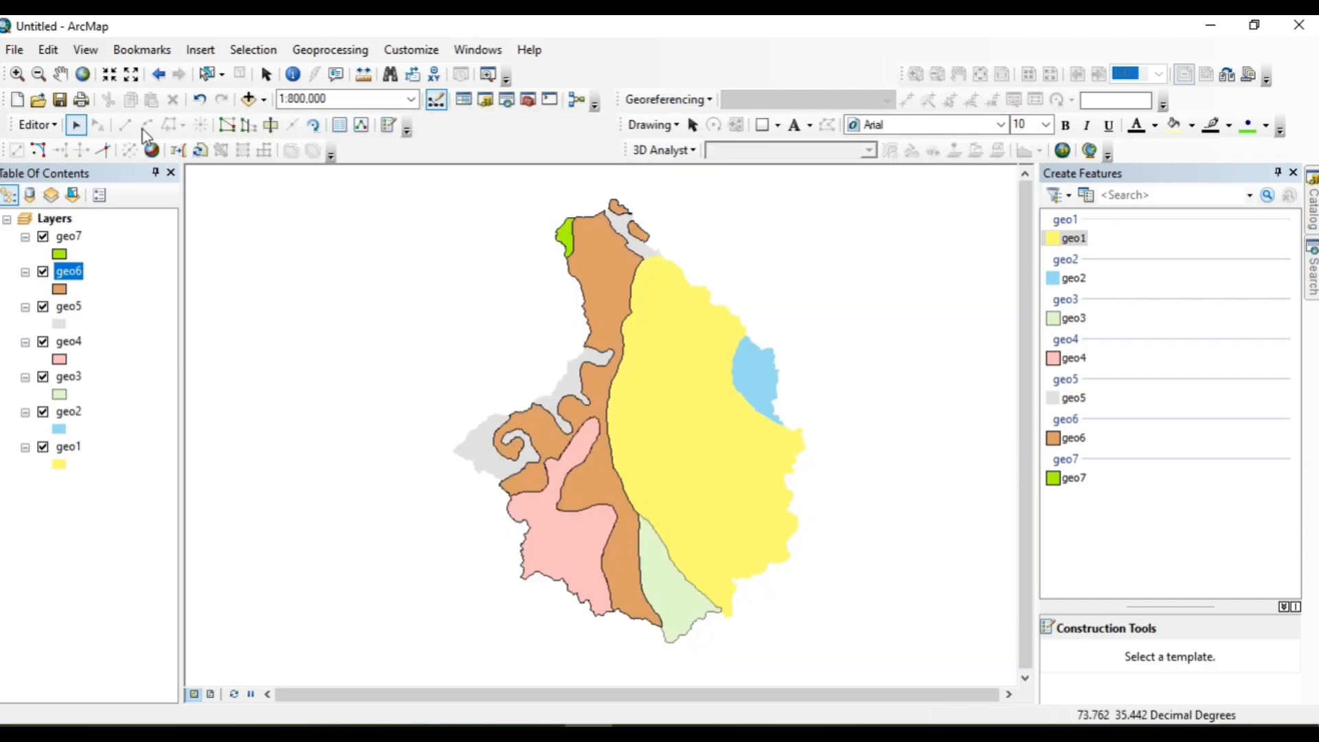
click(41, 125)
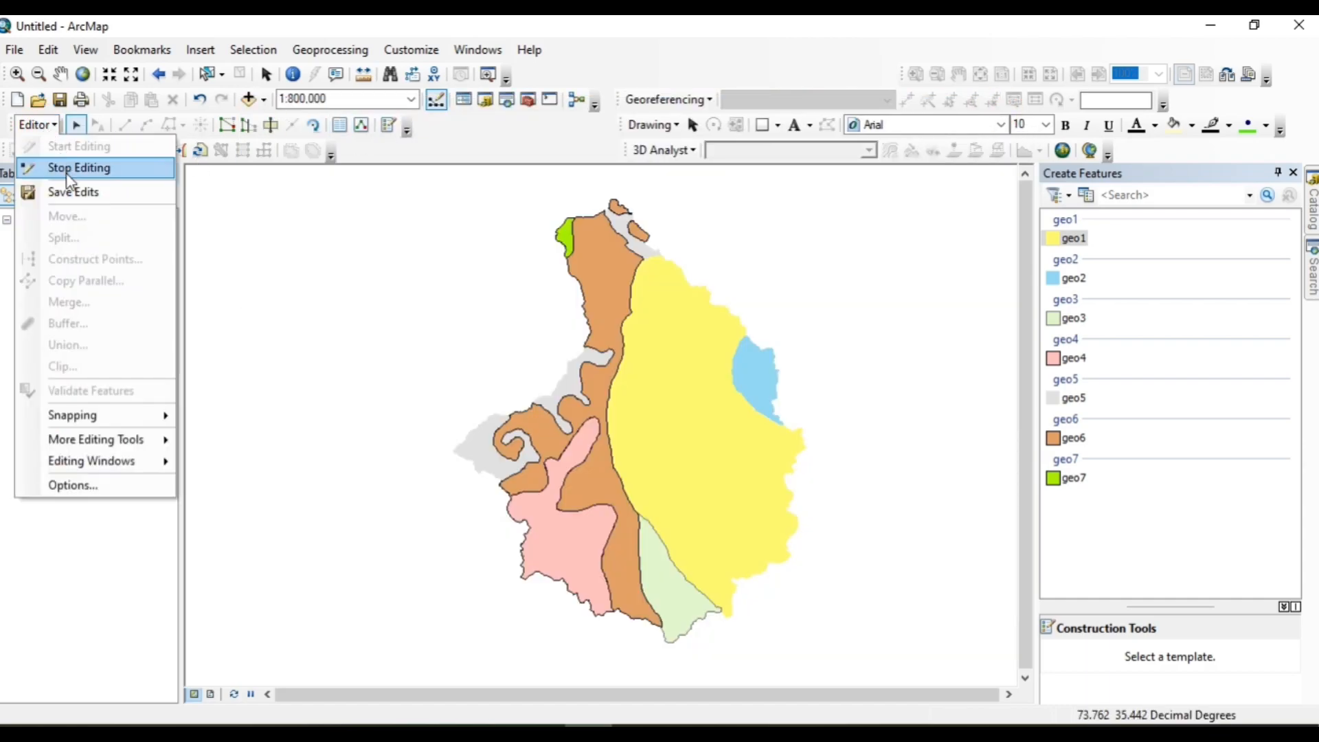
click(72, 191)
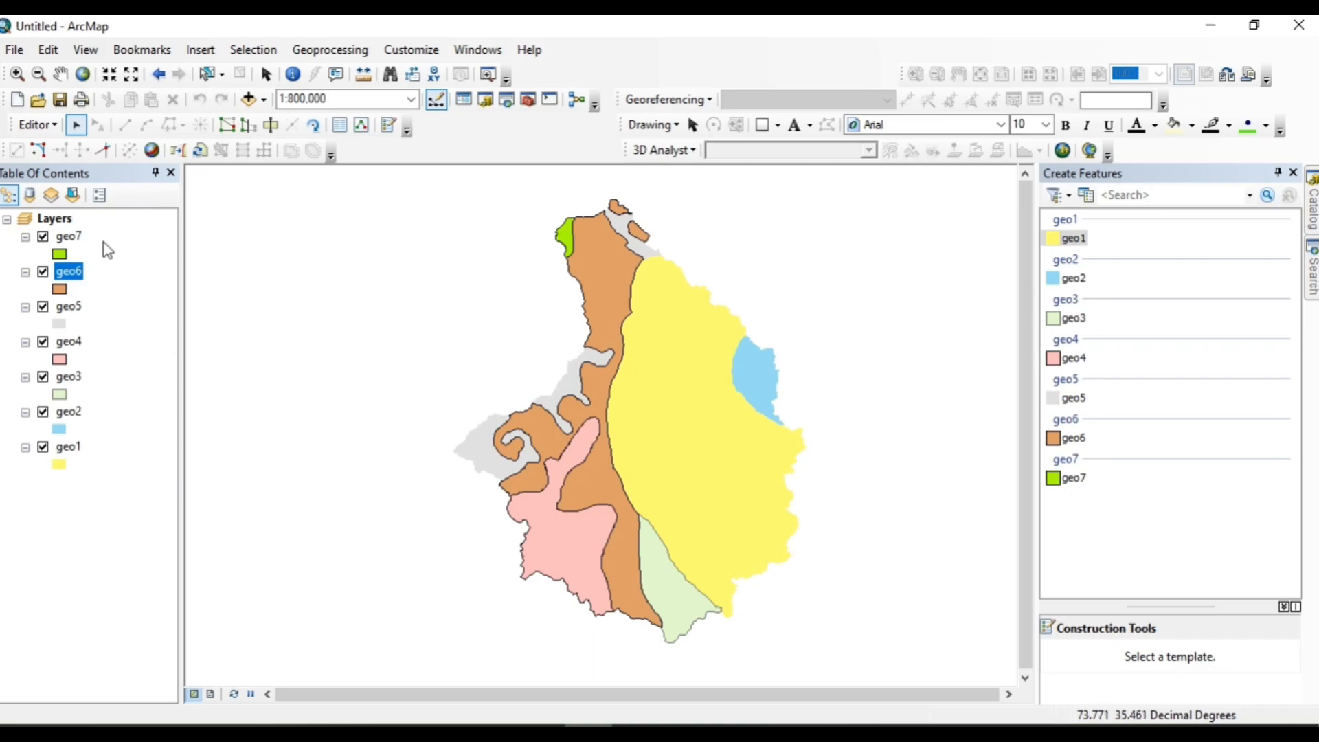
click(14, 49)
click(404, 20)
right_click(55, 220)
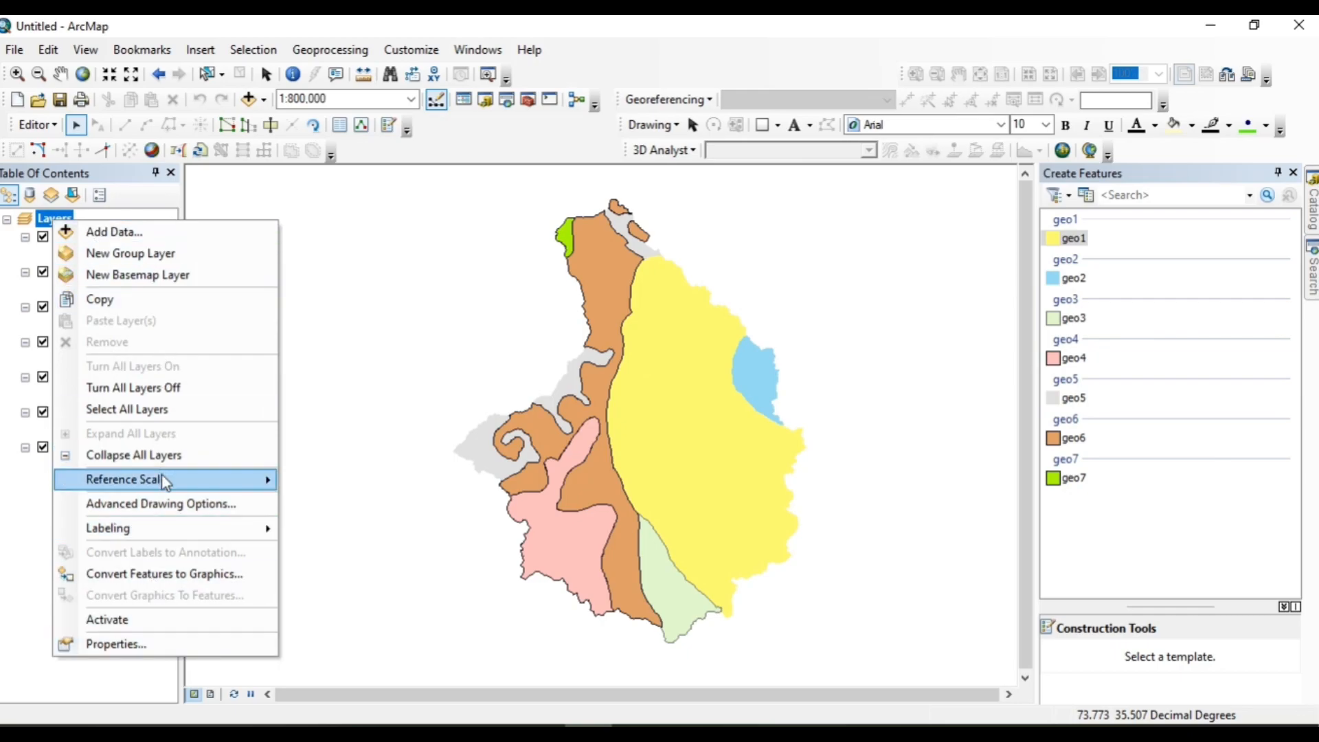
click(175, 529)
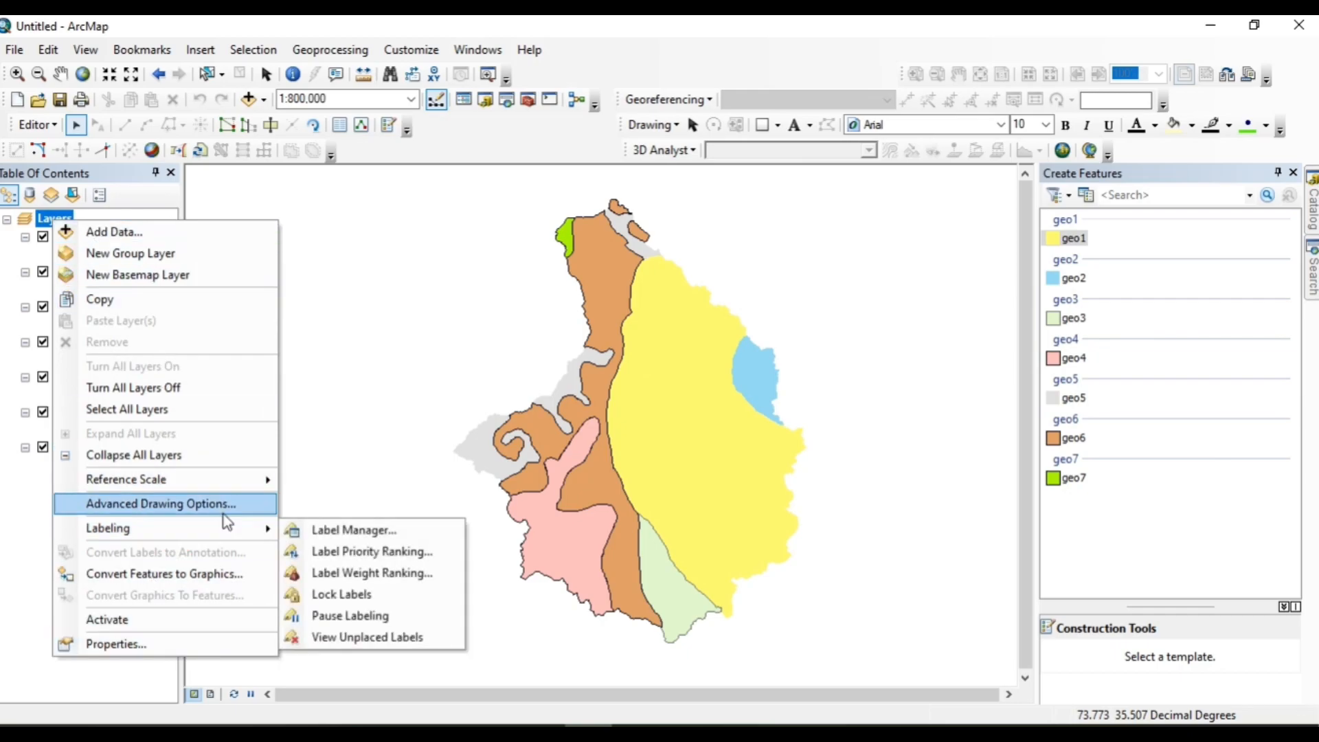
mouse_move(210, 473)
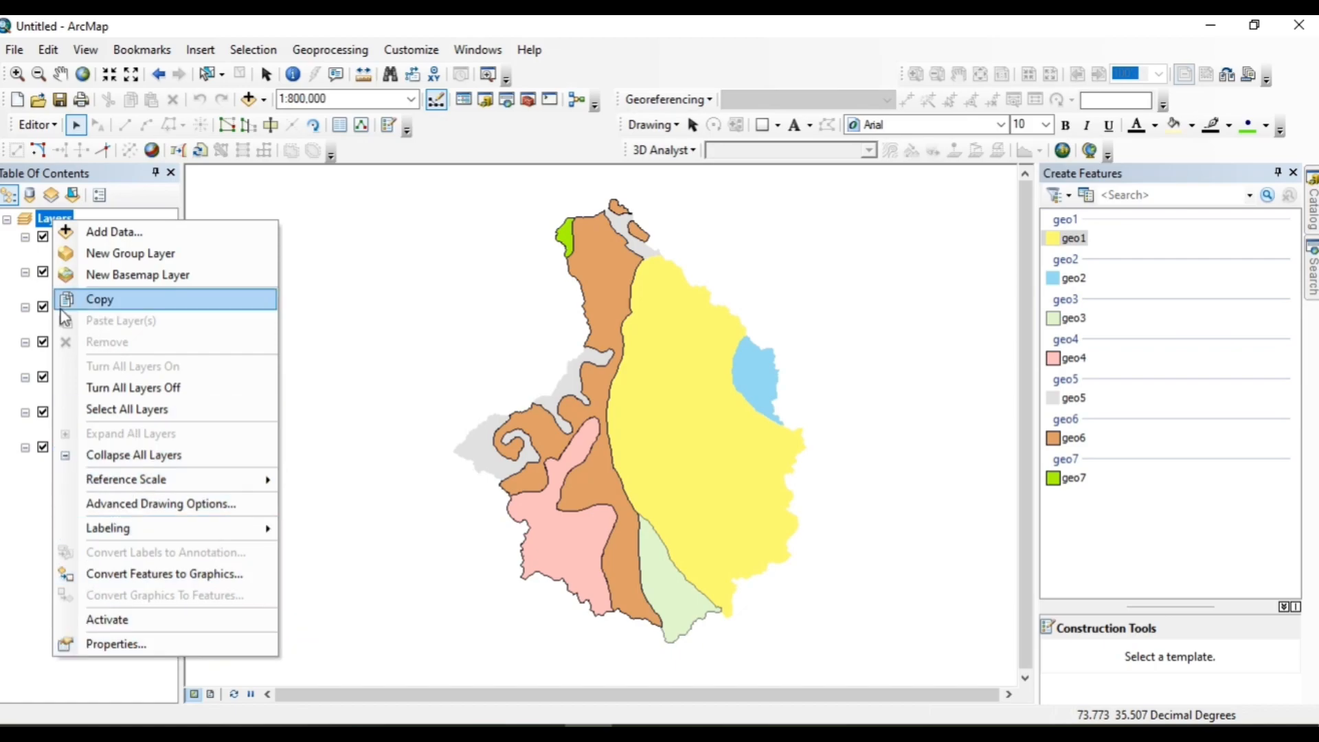
click(3, 281)
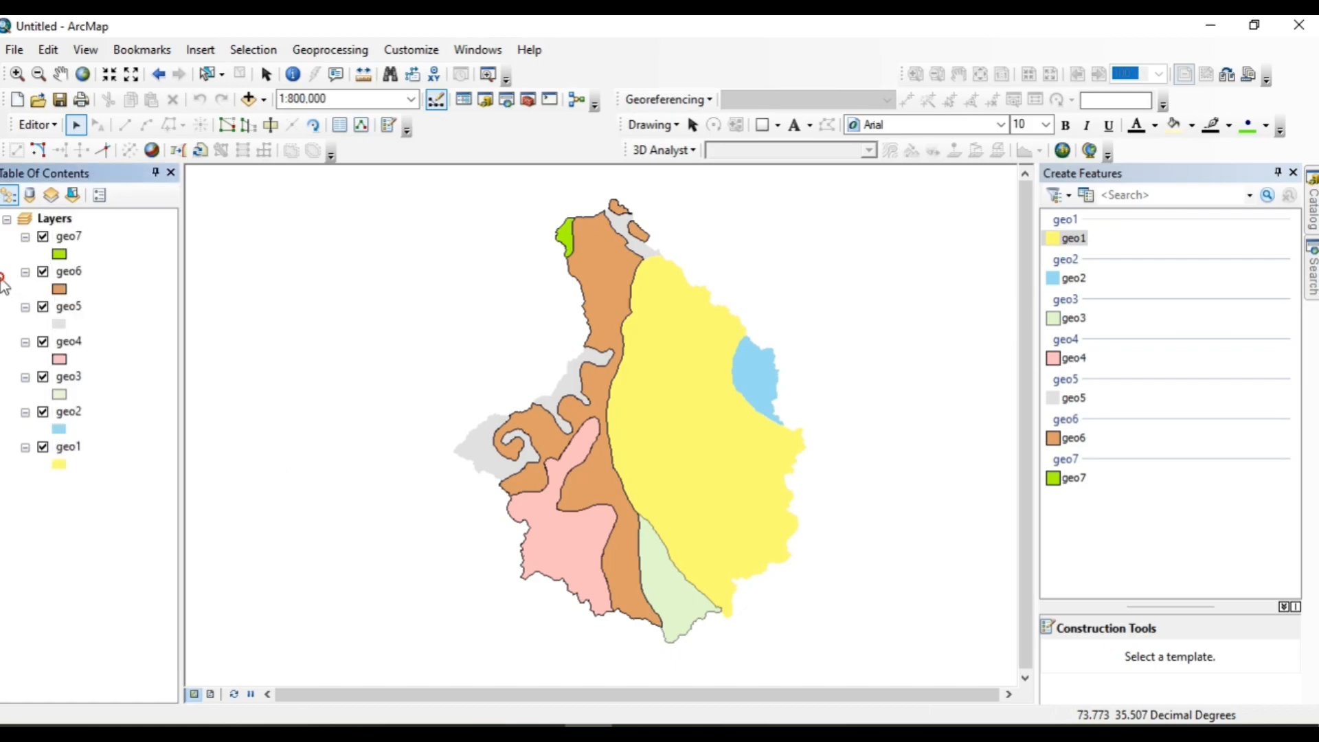
Turn on feature labels for the geo6 layer and set its display expression field to Geology
right_click(73, 272)
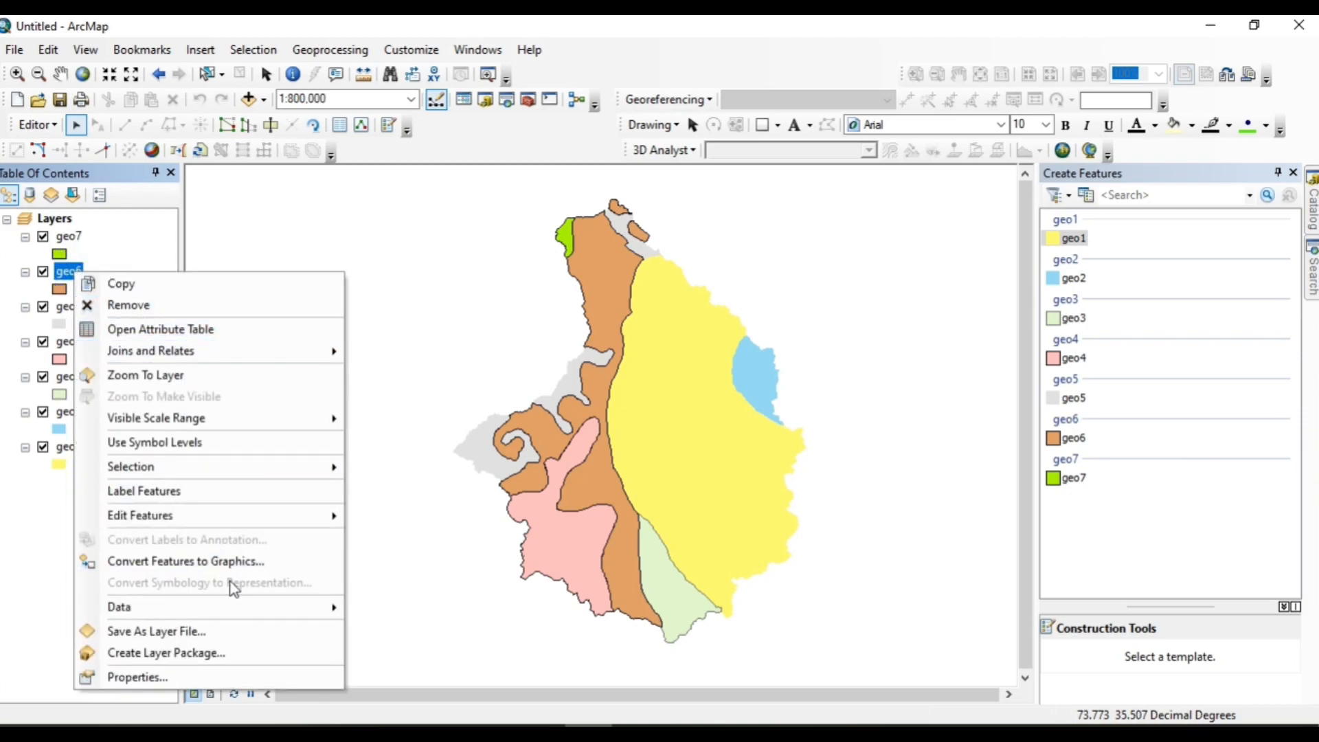
click(233, 495)
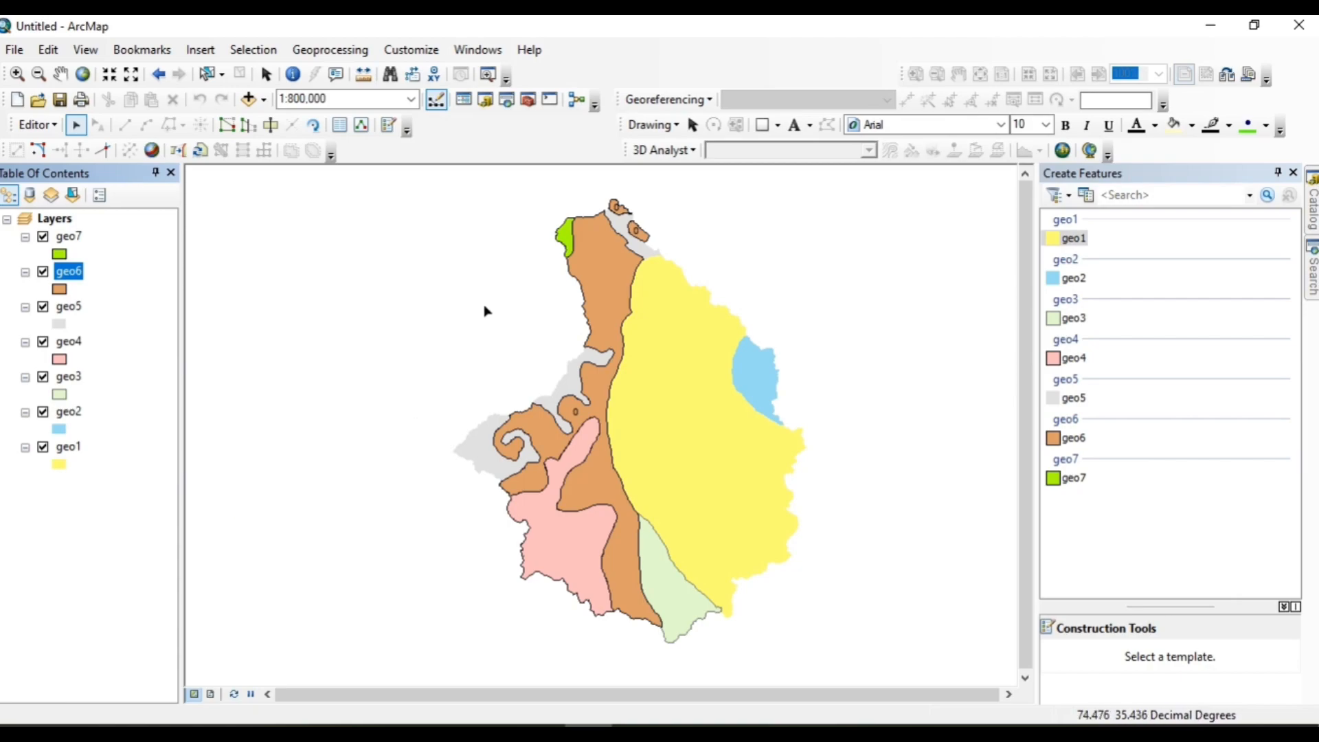
right_click(62, 273)
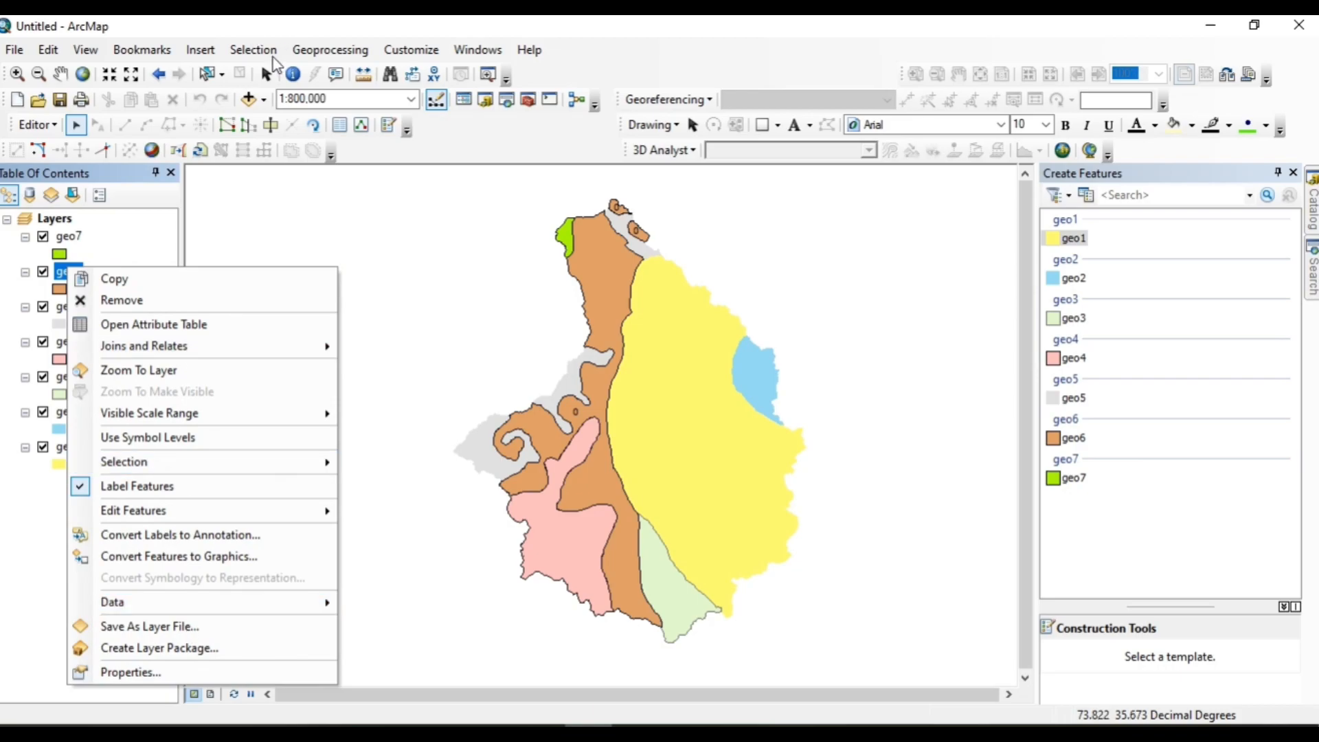
click(108, 672)
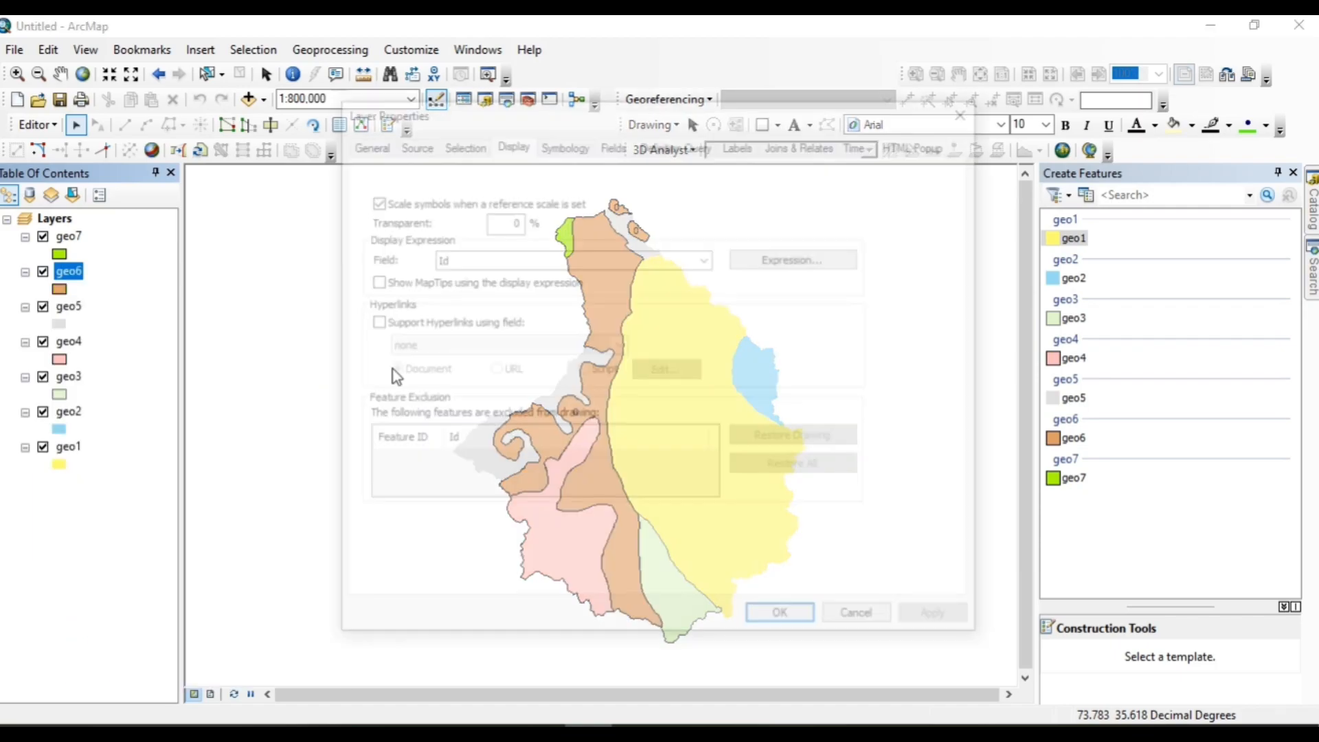
click(705, 259)
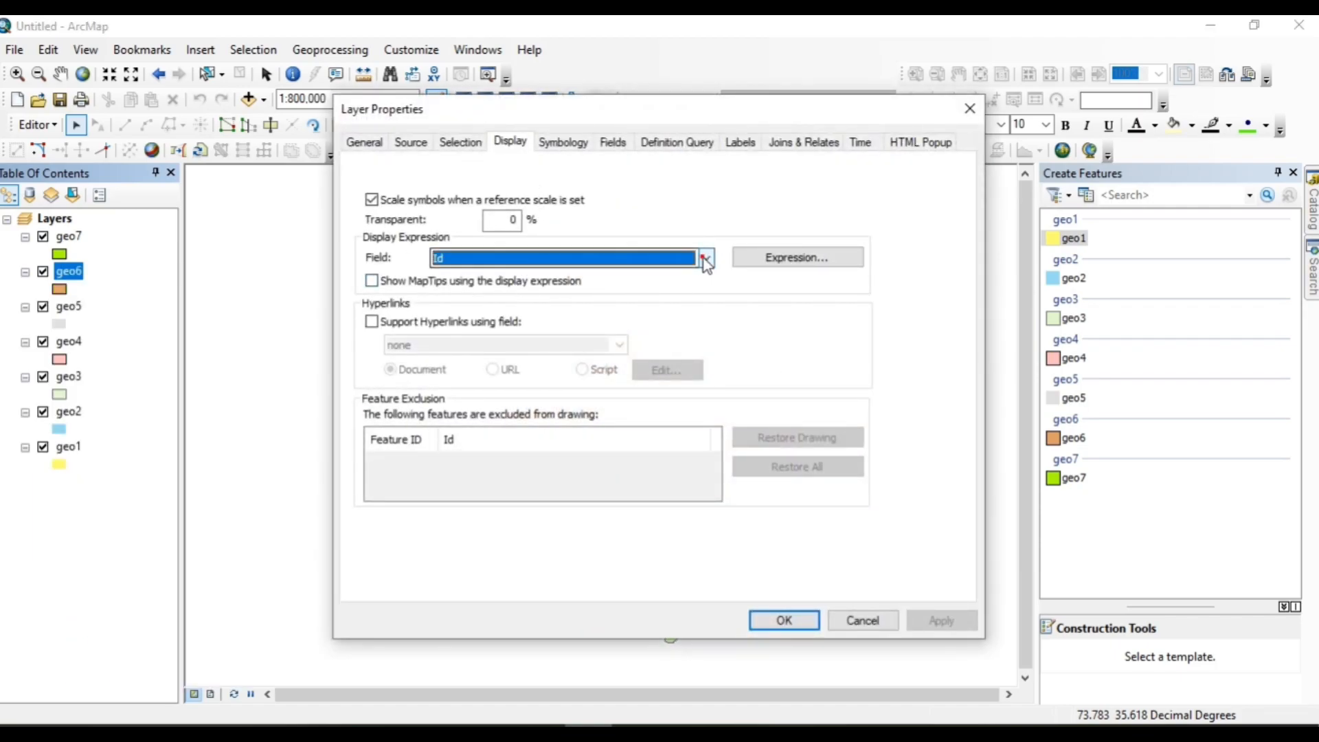
click(532, 302)
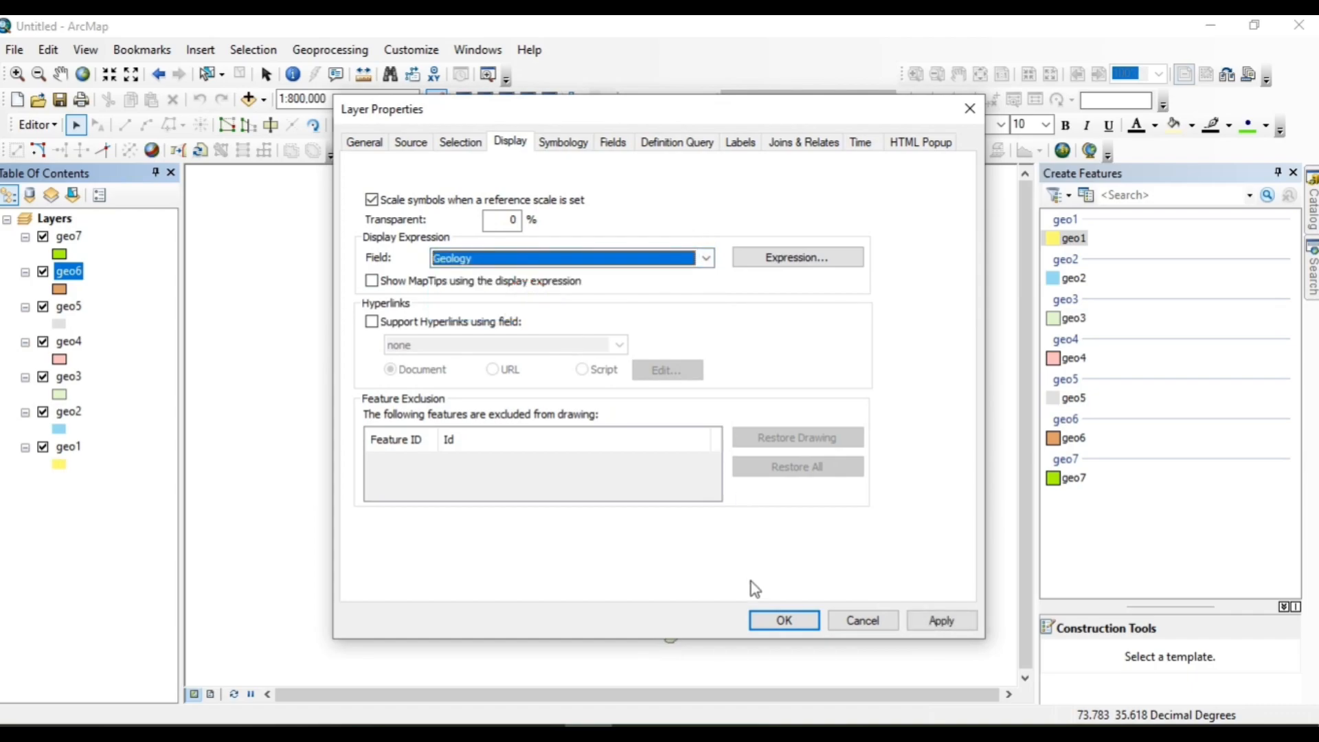
click(782, 620)
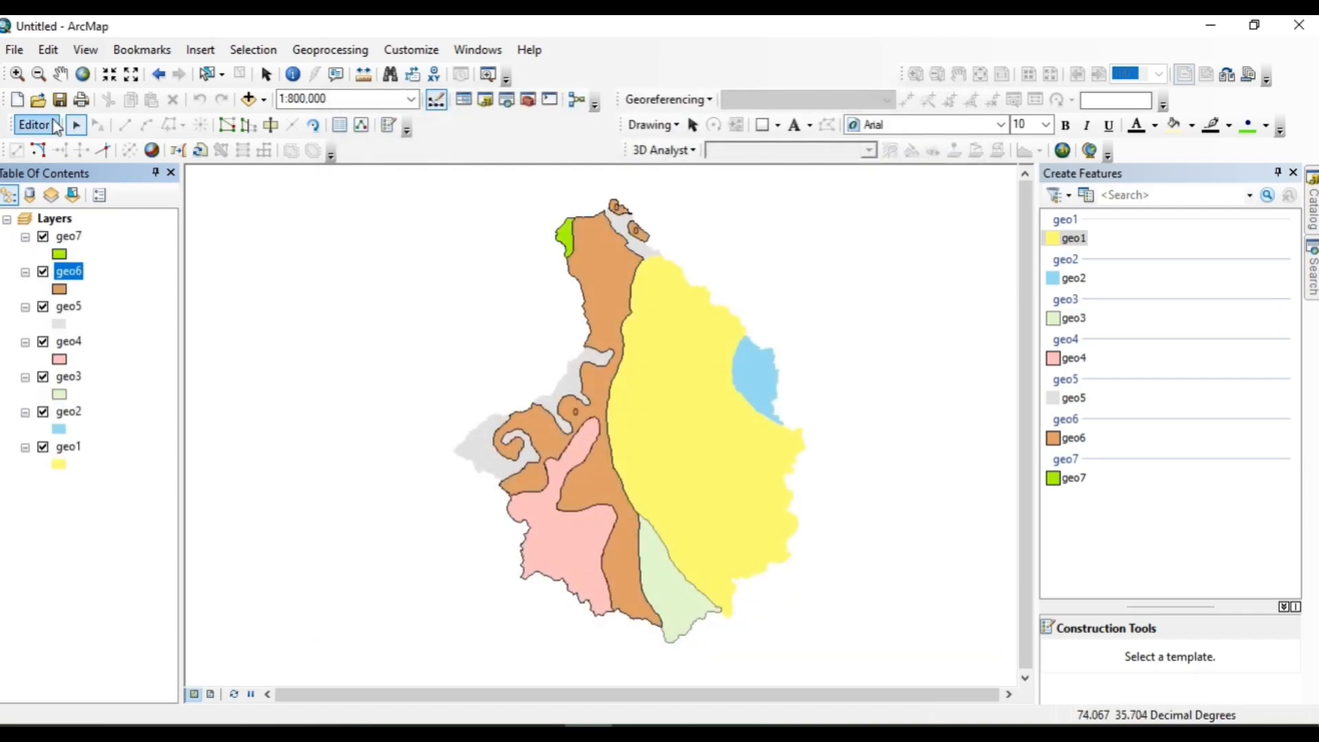